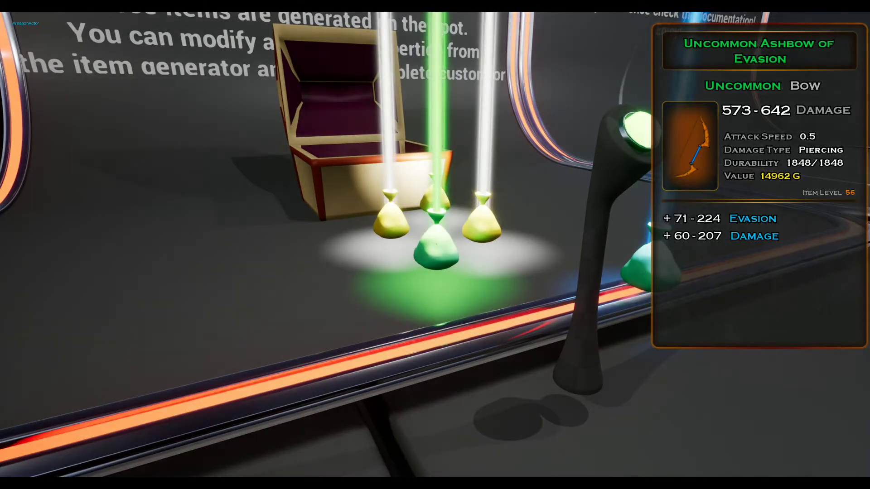
Step: Walk to the switch near the chest and activate the item generator to spawn random weapons and armor
key(w)
mouse_move(436, 245)
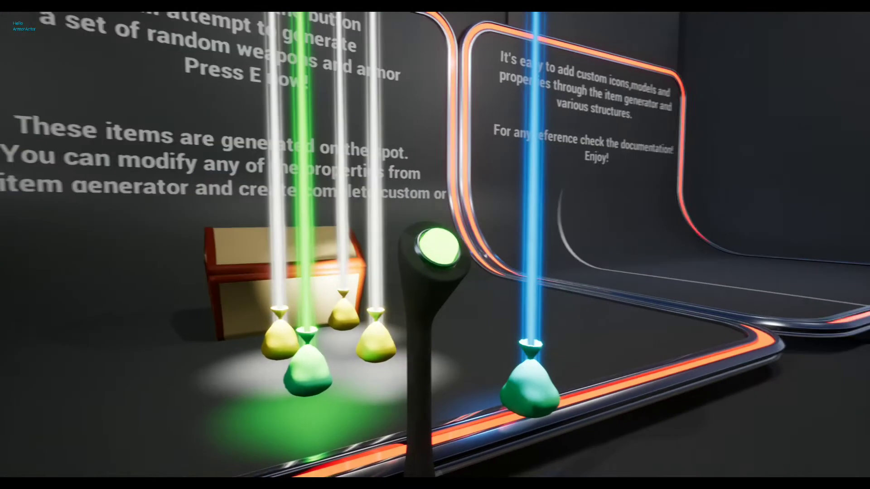
key(e)
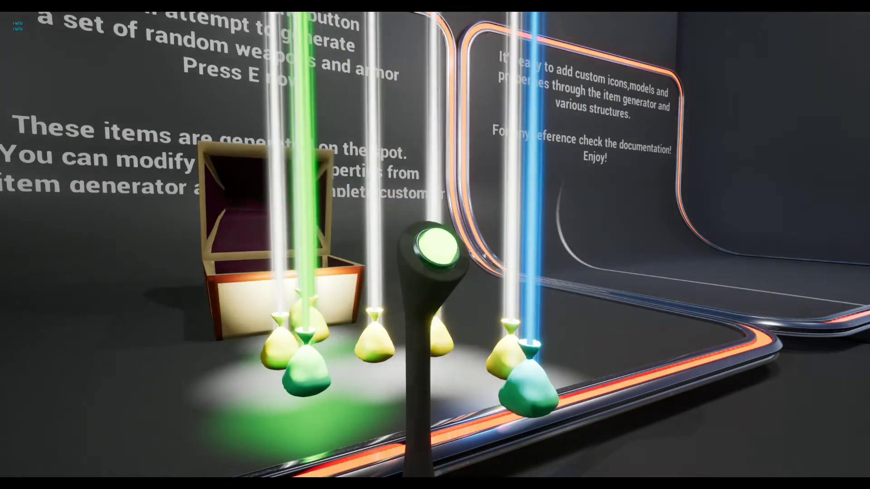
key(e)
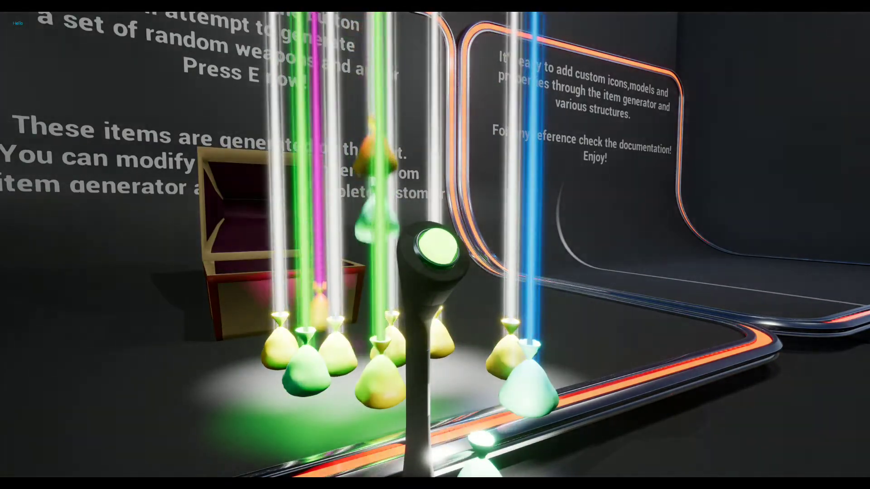
Step: Walk over to the purple-beamed loot bag beside the open chest and inspect its item stats
key(a)
key(w)
key(w)
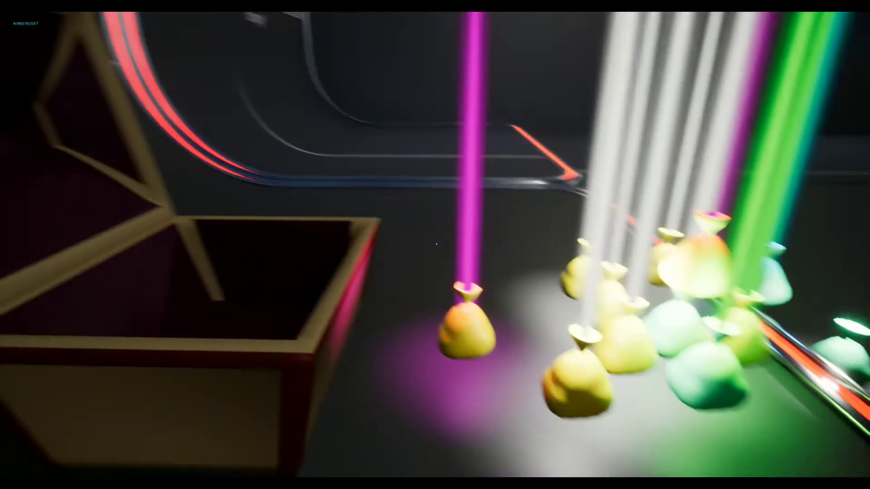
mouse_move(436, 244)
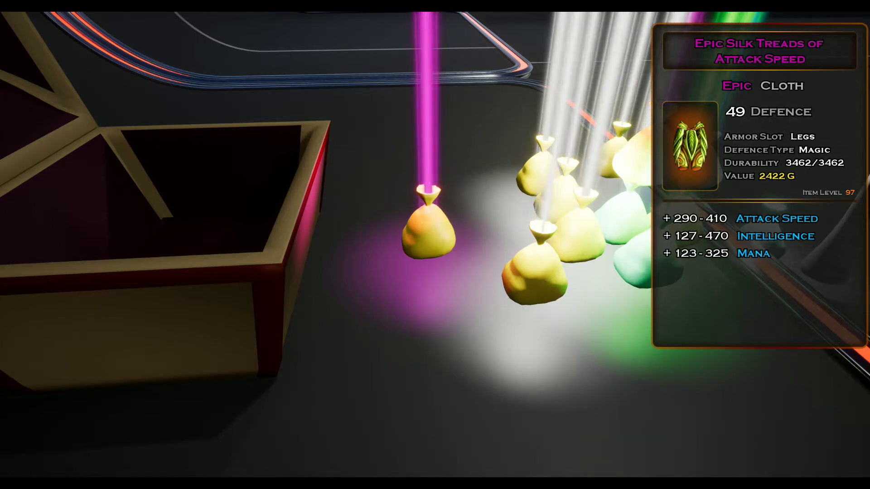
Step: Return to the switch, activate the generator several more times and look over the dropped bags
key(d)
key(e)
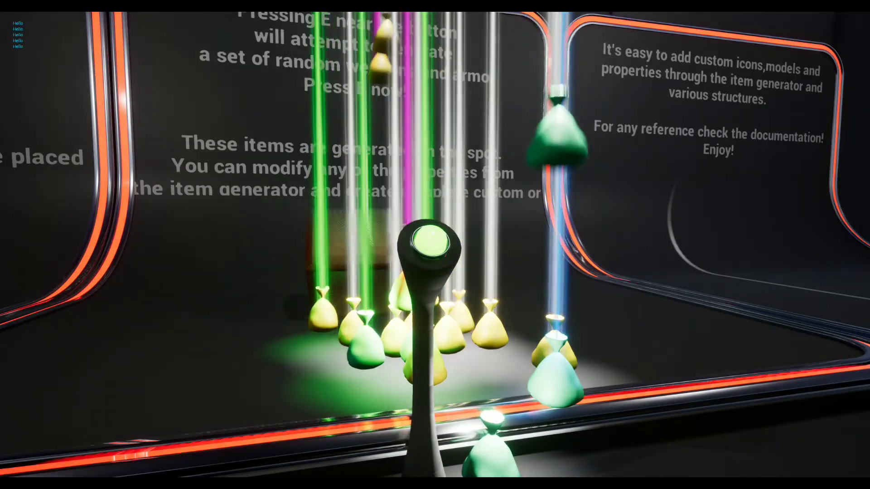
key(e)
key(e)
key(e)
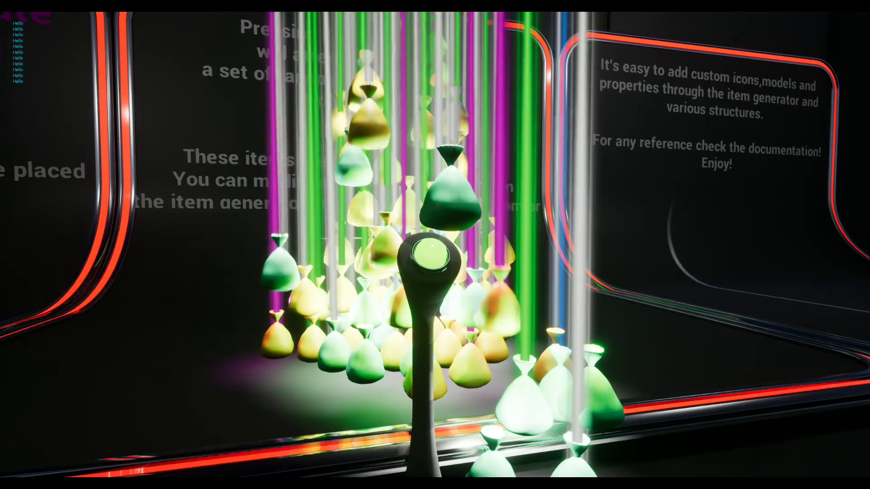
key(a)
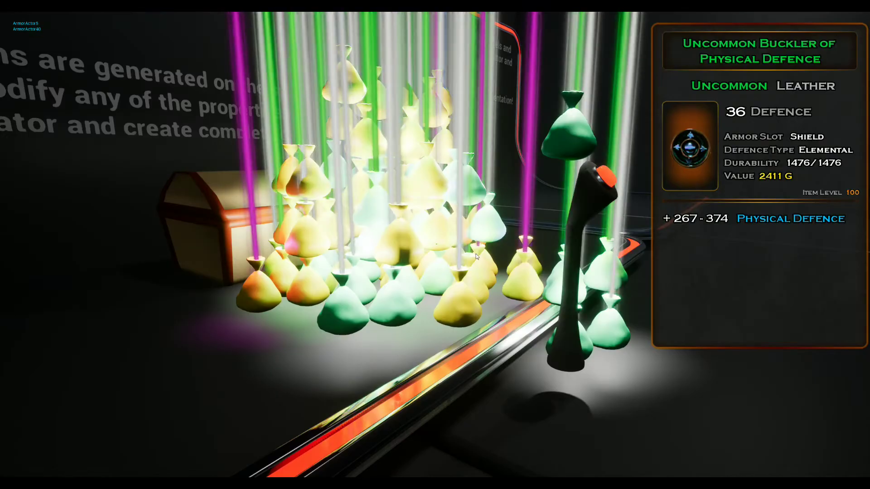
Step: Stop the play session and open the Item_Generator blueprint from the Blueprints folder
key(Escape)
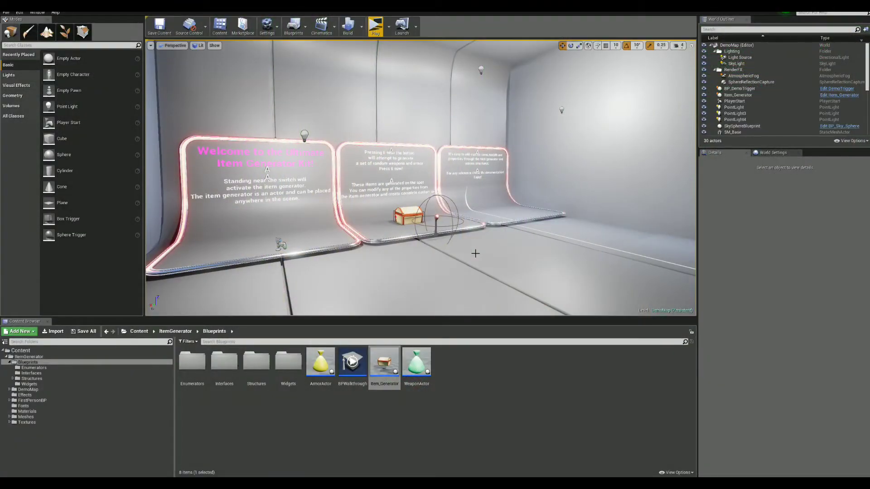
click(516, 387)
mouse_move(388, 370)
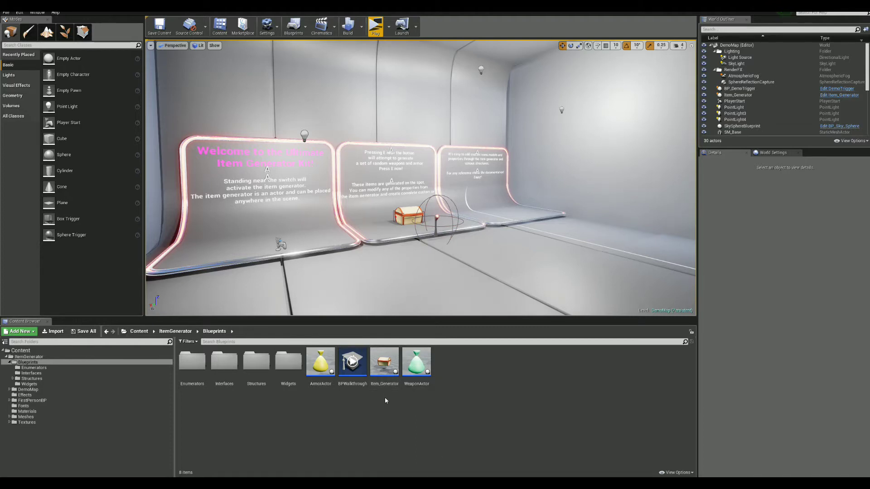
mouse_move(358, 379)
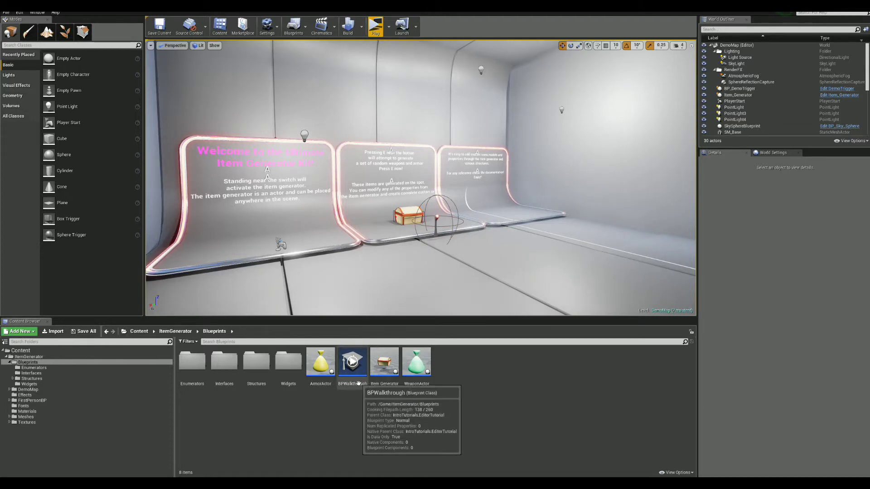
double_click(384, 374)
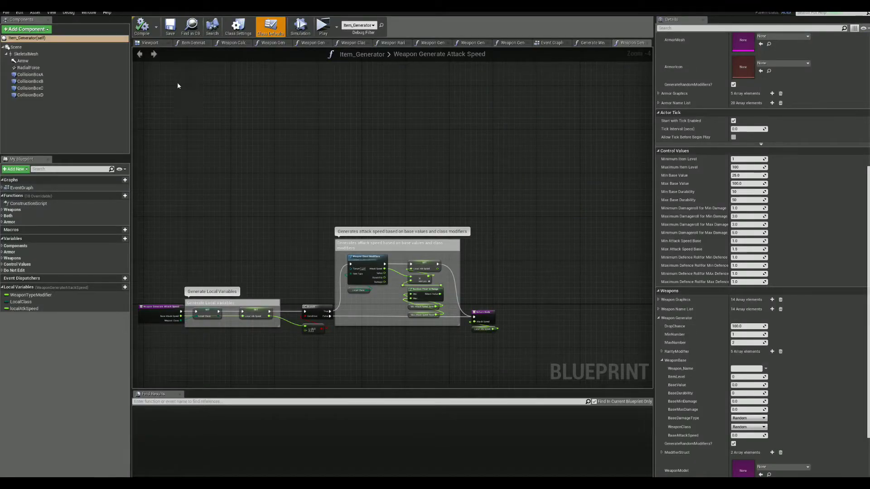
Step: View the blueprint's Event Graph and the WeaponGenerateDamage function graph in the Weapons category
double_click(28, 188)
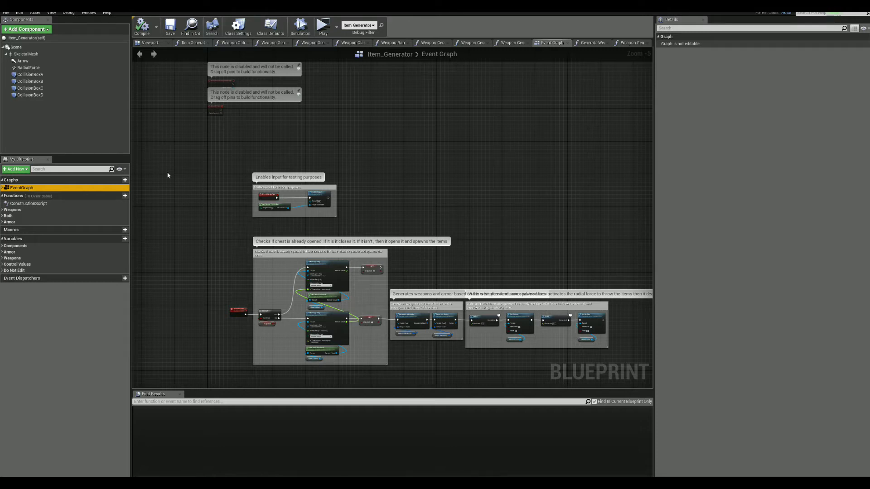
click(2, 211)
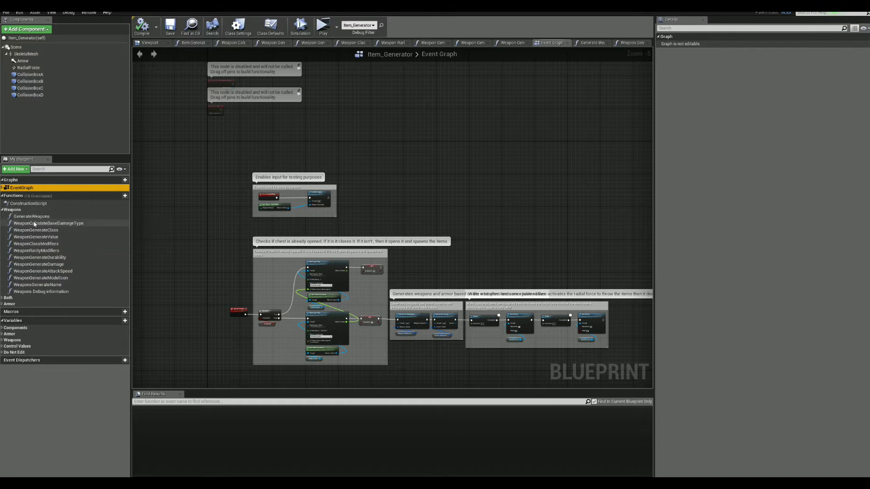
double_click(58, 265)
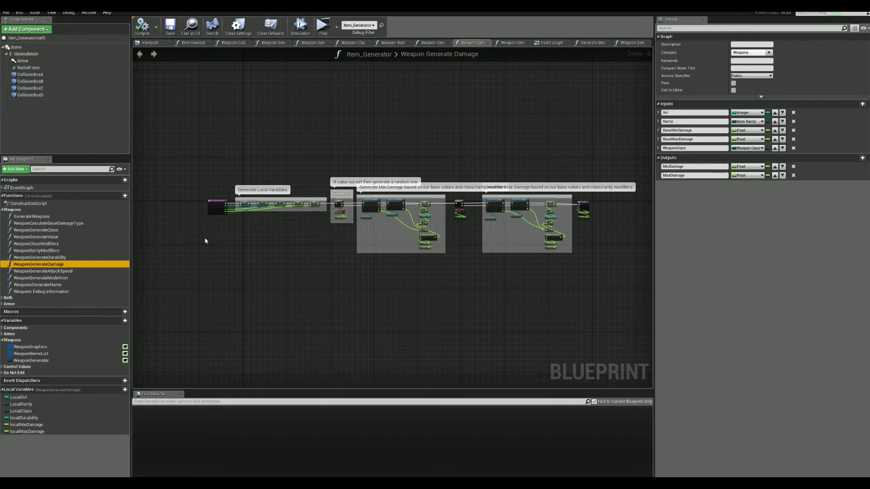
Step: Open the GenerateWeapons function and examine its graph from the local variables through the numbered generation steps
double_click(32, 216)
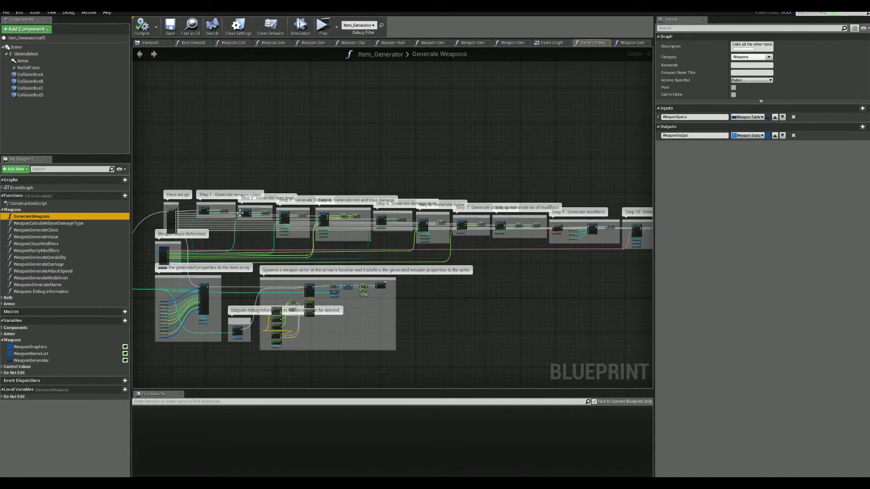
right_drag(240, 213, 582, 162)
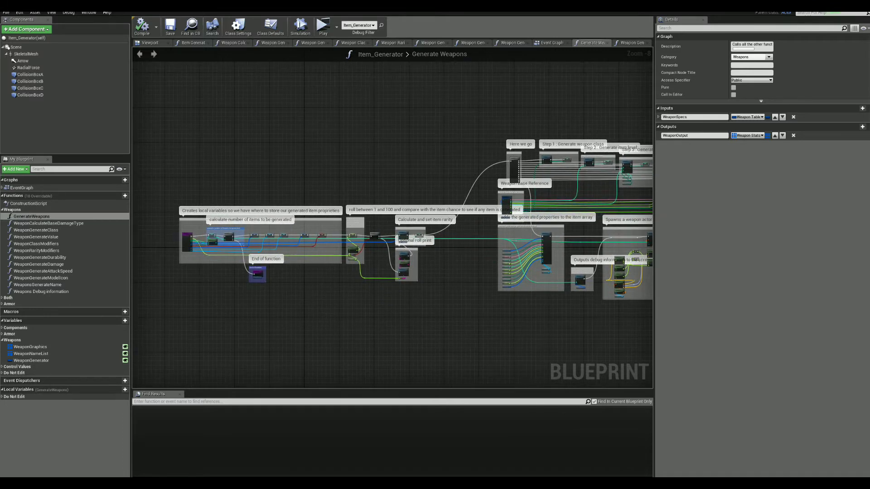
right_drag(651, 193, 307, 183)
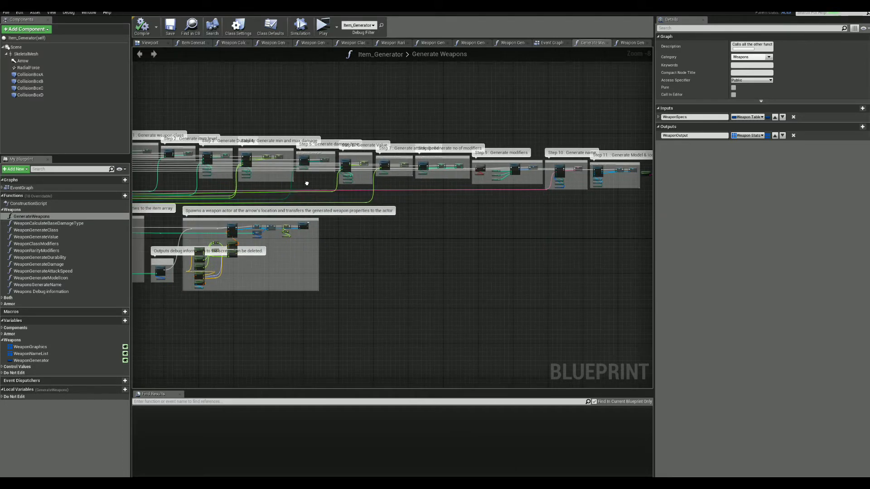
Step: Browse the Both and Armor function categories, and collapse the Weapons functions and variables
click(2, 209)
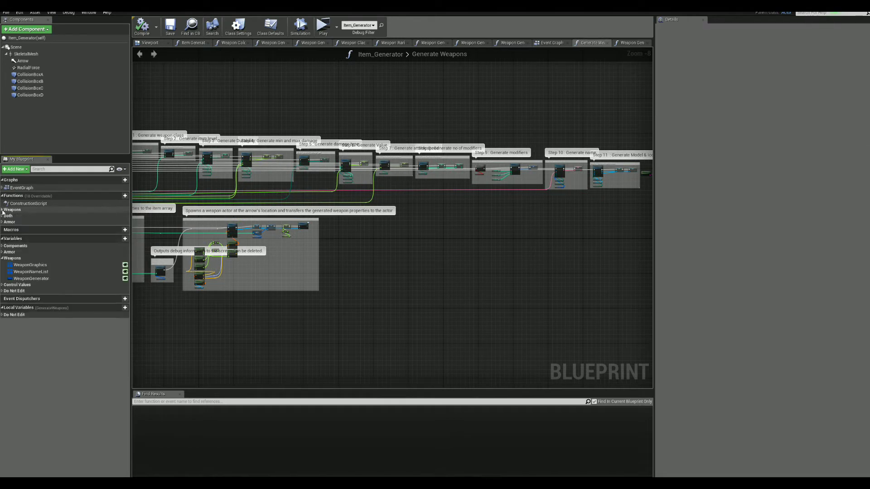
click(3, 216)
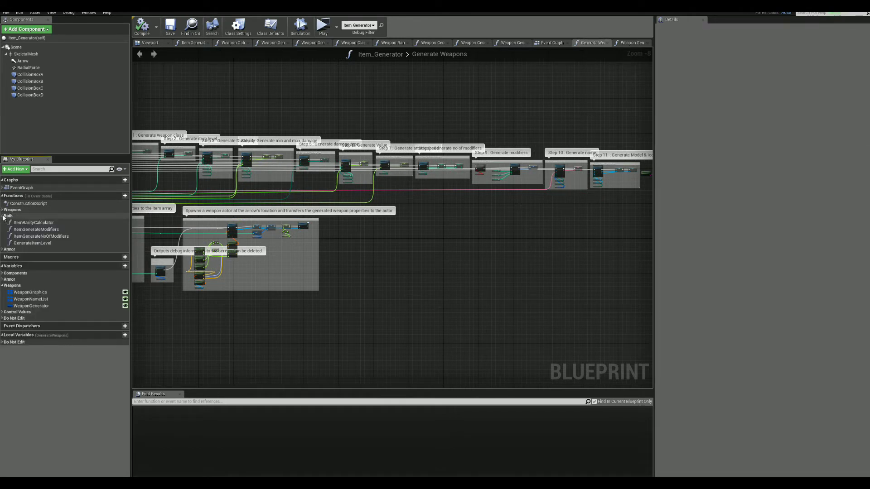
click(3, 216)
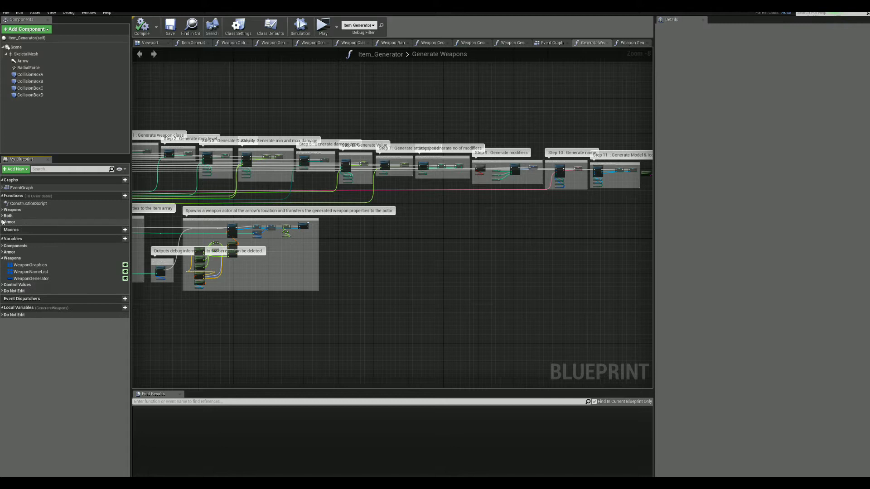
click(3, 222)
click(3, 222)
click(3, 258)
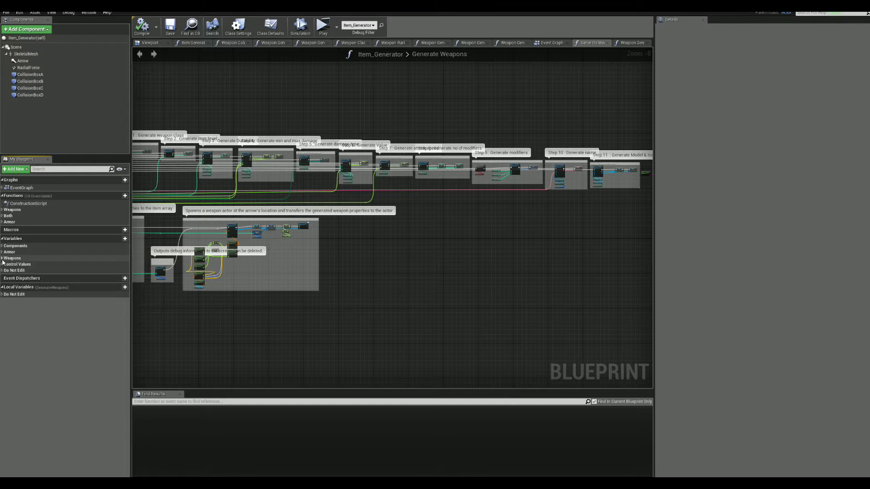
Step: Show the Item_Generator defaults and collapse the Armor Generator and Weapon Generator groups to review the Control Values
click(48, 38)
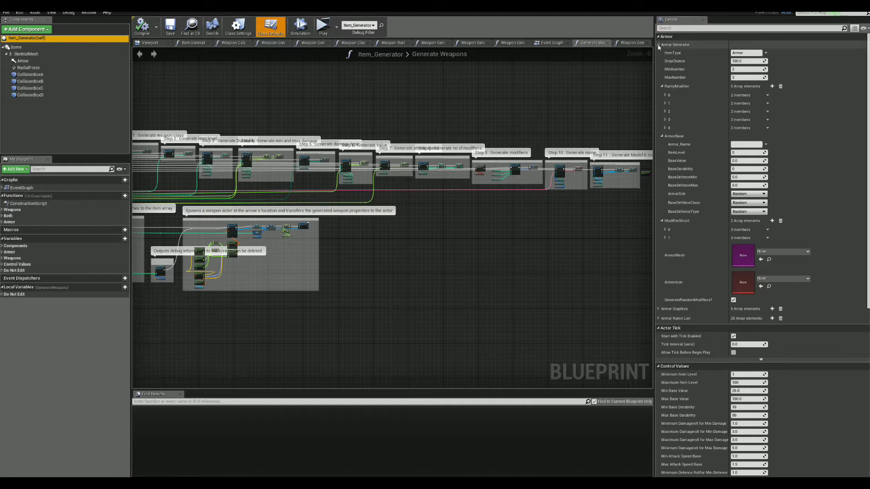
click(659, 44)
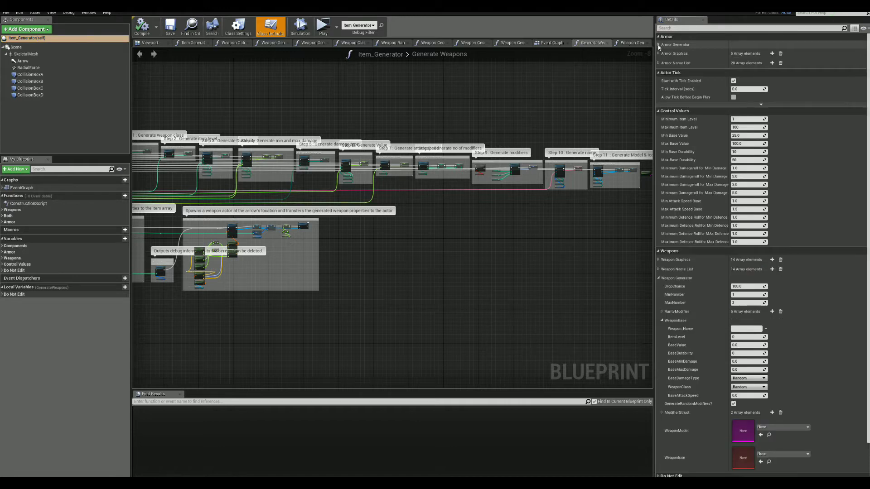
click(659, 279)
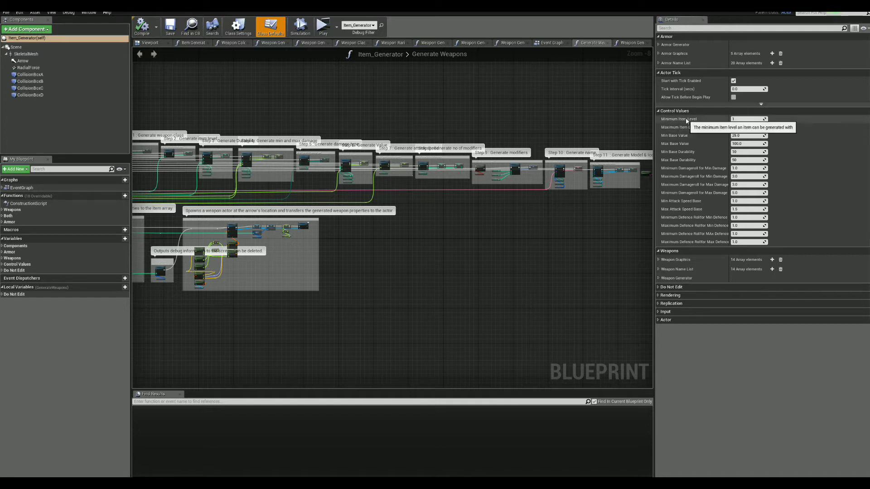
mouse_move(686, 129)
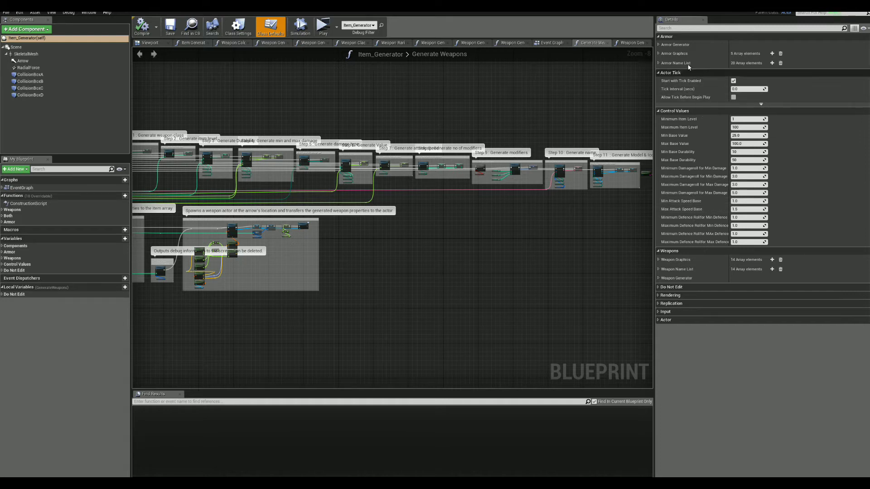
Step: Expand the Armor Generator settings and examine the rarity class and drop chance of its RarityModifier entries
click(658, 44)
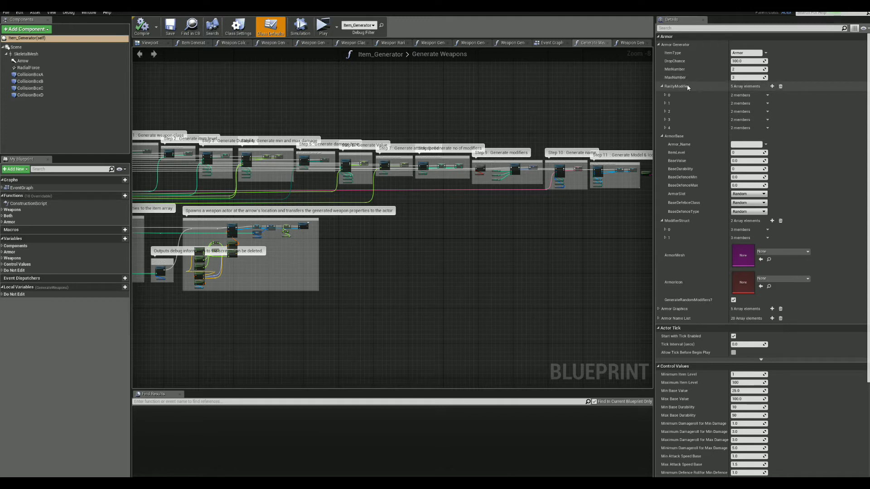
click(665, 96)
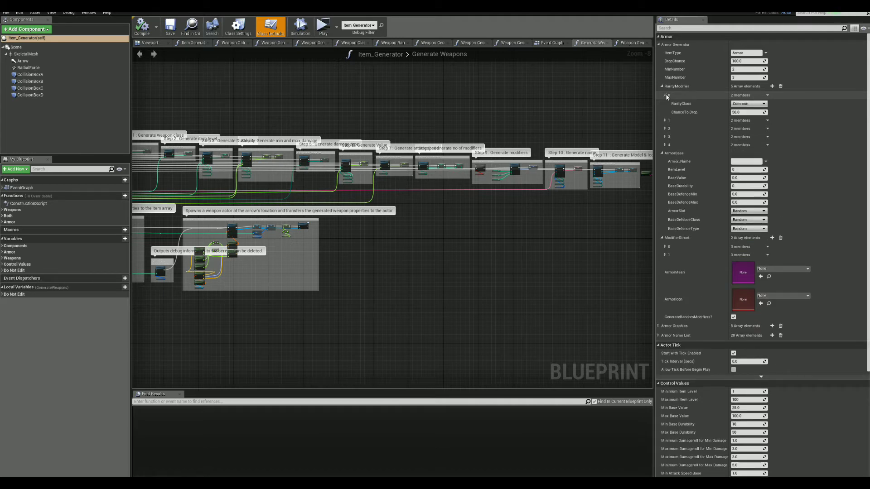
click(665, 96)
click(665, 103)
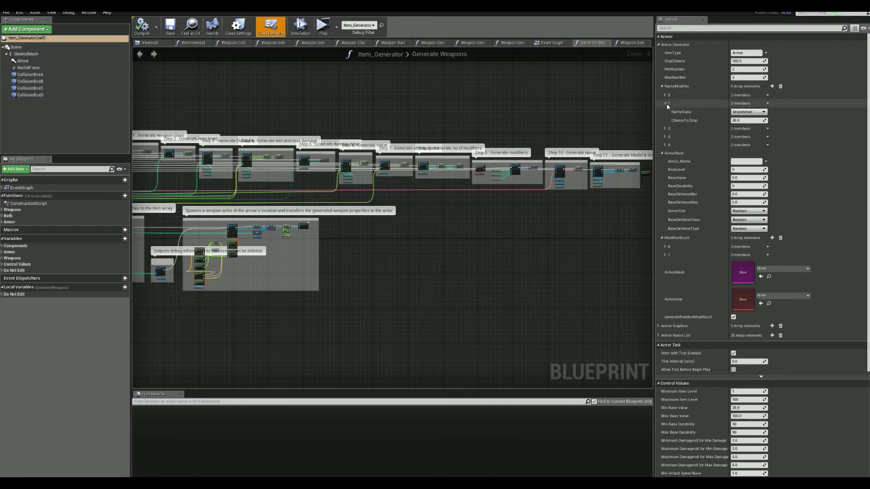
click(666, 104)
click(666, 129)
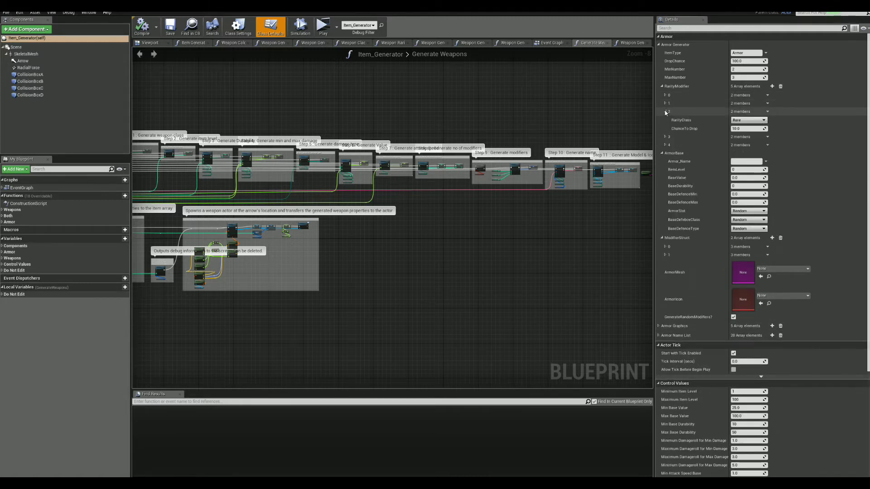
click(666, 129)
click(666, 128)
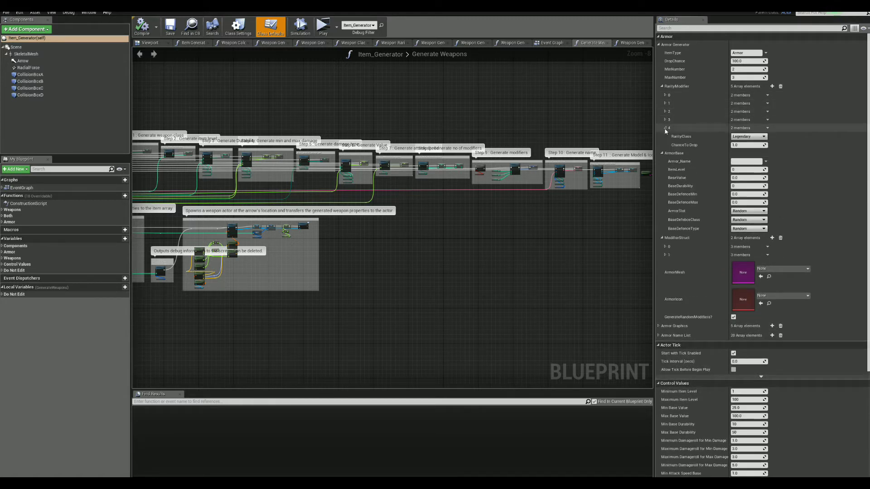
click(665, 129)
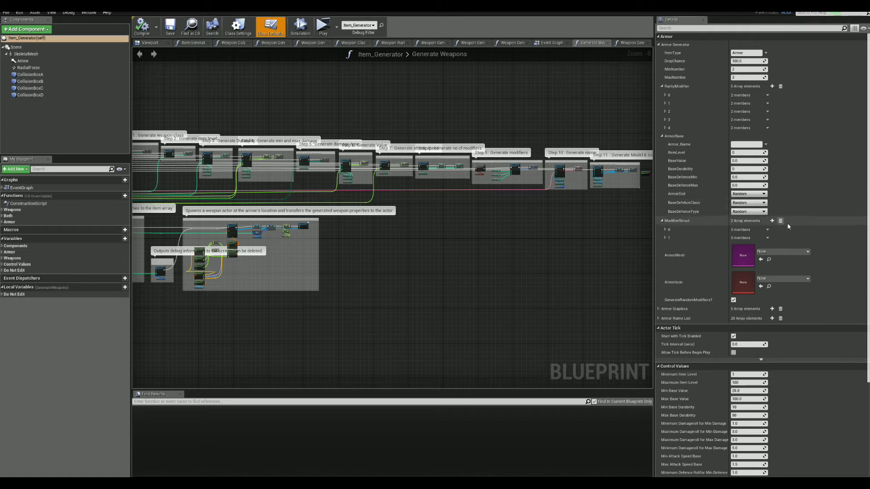
Step: Examine the first ModifierStruct entry of the Armor Generator and its available Stat Name options
click(665, 229)
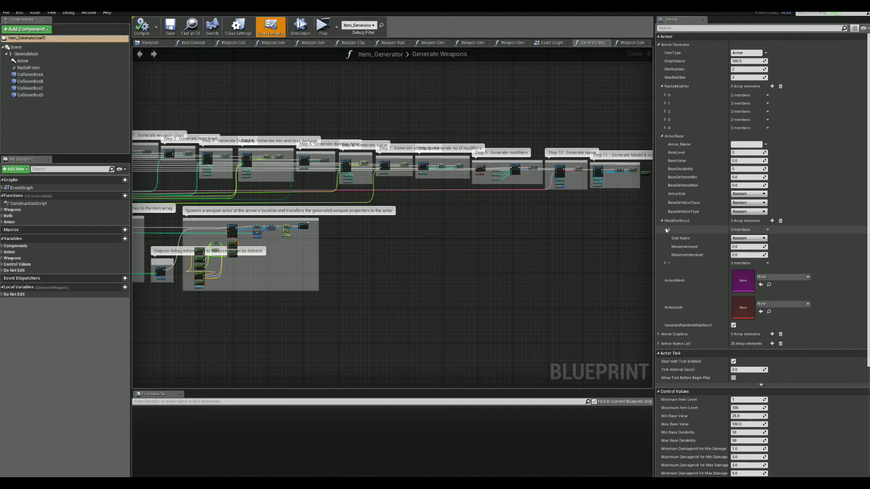
click(748, 238)
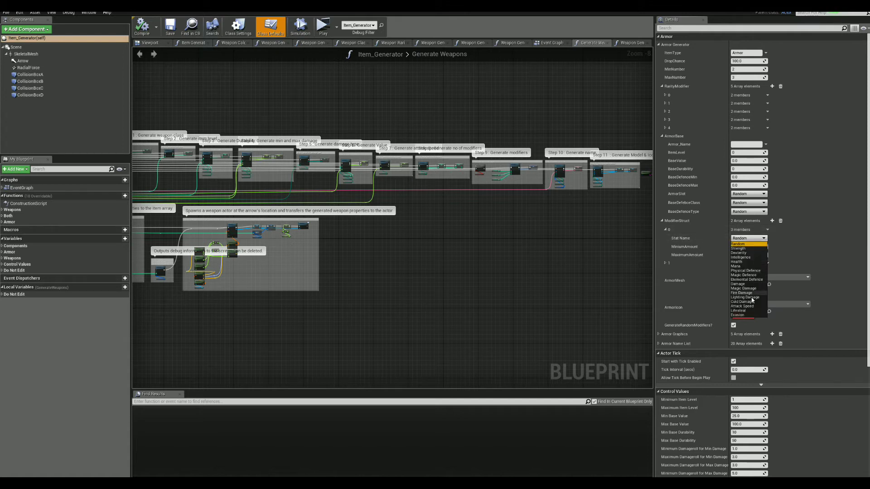
click(666, 229)
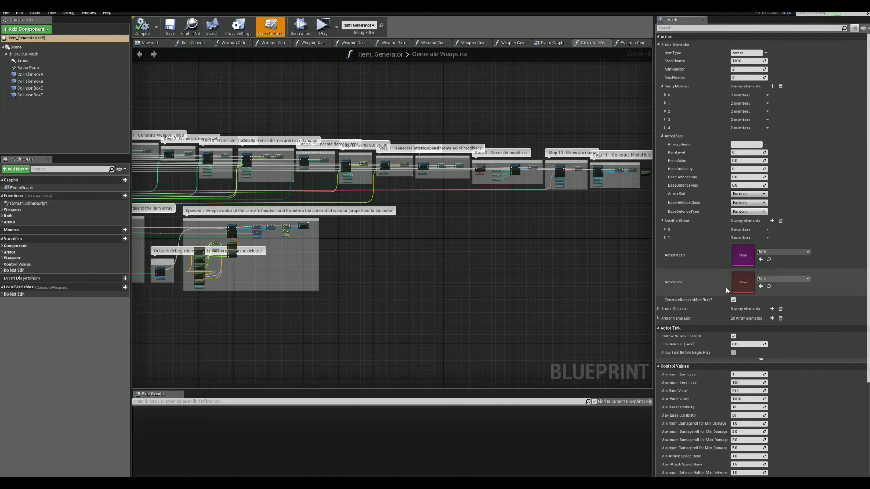
Step: Expand the first Armor Graphics entry and examine its MeshType options and Icon array
click(659, 309)
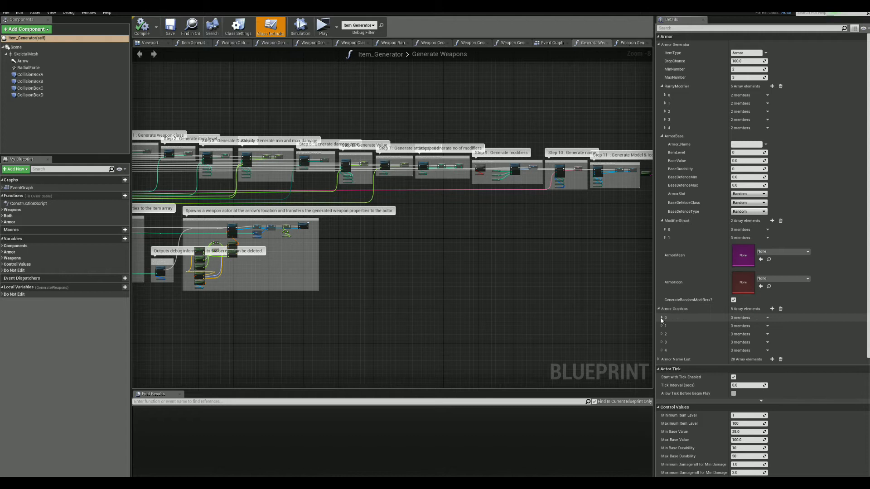
click(661, 318)
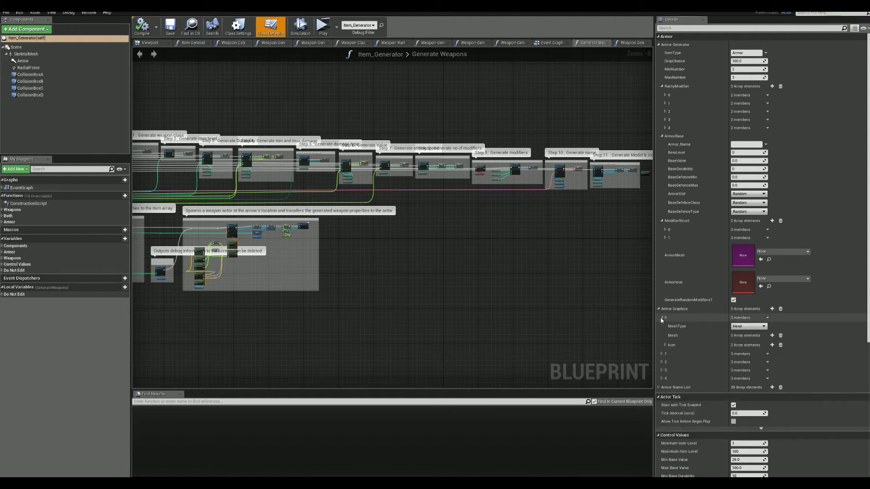
click(747, 327)
click(746, 327)
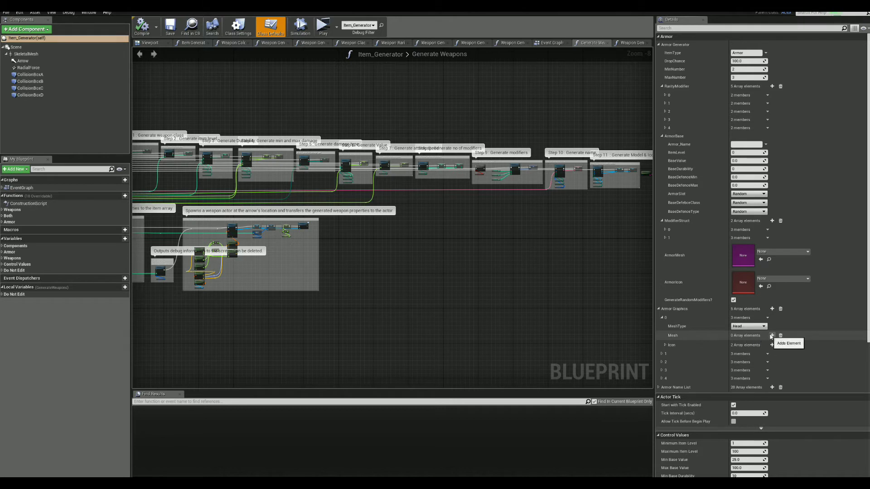
click(666, 345)
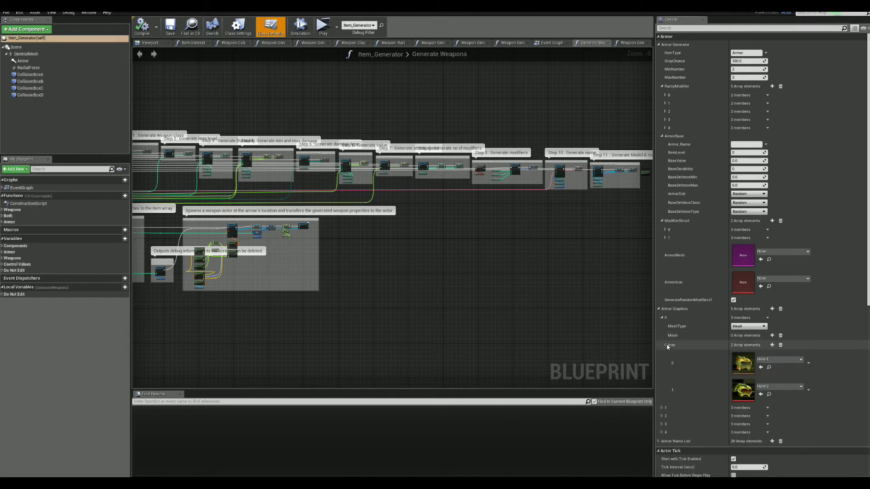
Step: Try adding a third icon, ChestCloth1, to the Head entry of Armor Graphics, and delete that element again
click(772, 345)
click(781, 413)
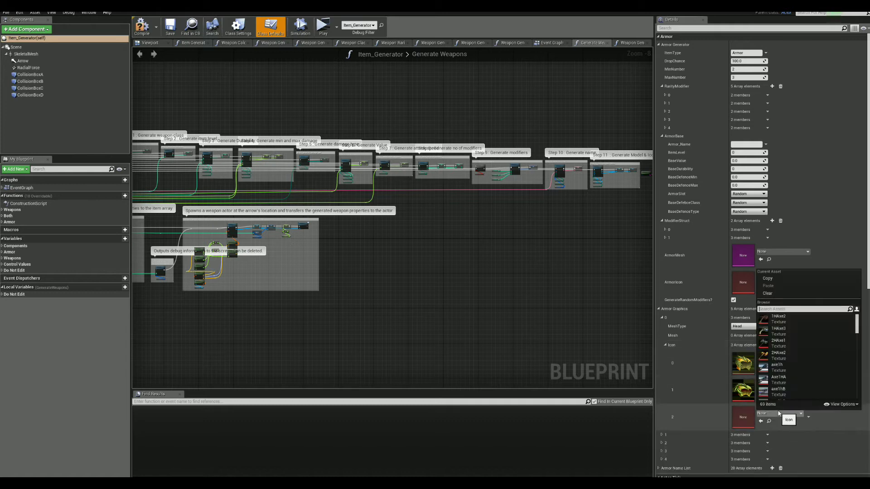
scroll(796, 359, down, 5)
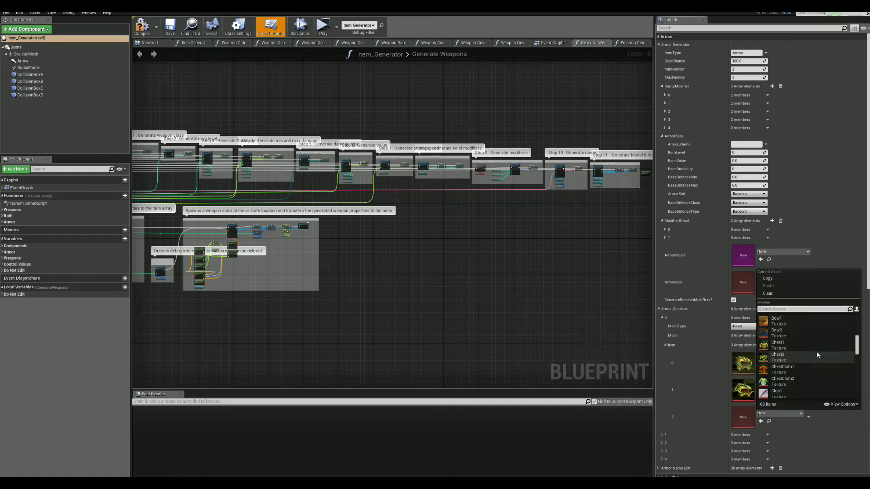
click(800, 364)
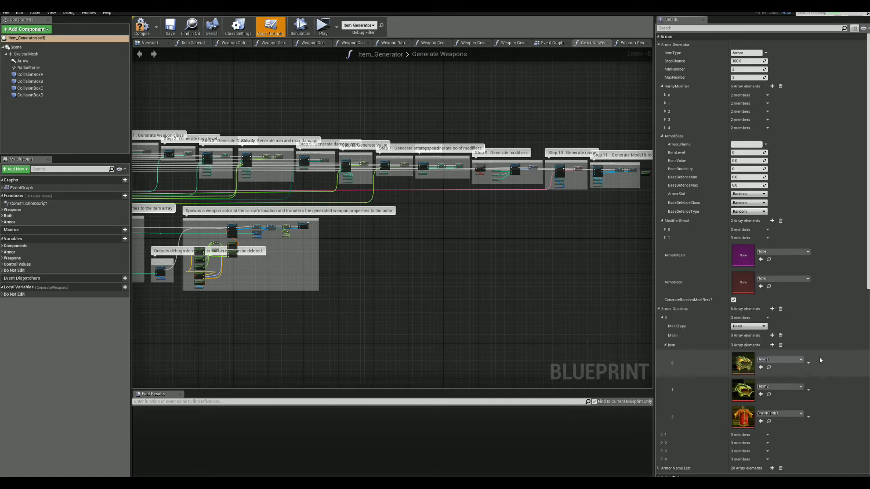
click(808, 417)
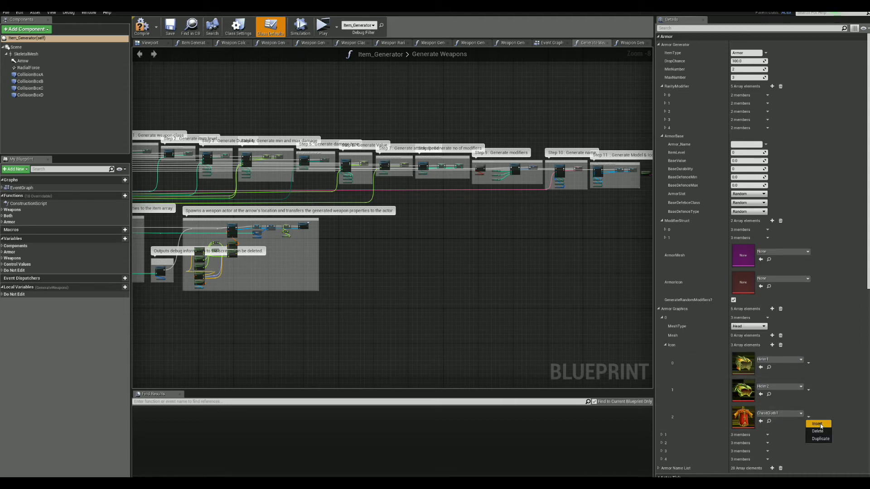
click(817, 431)
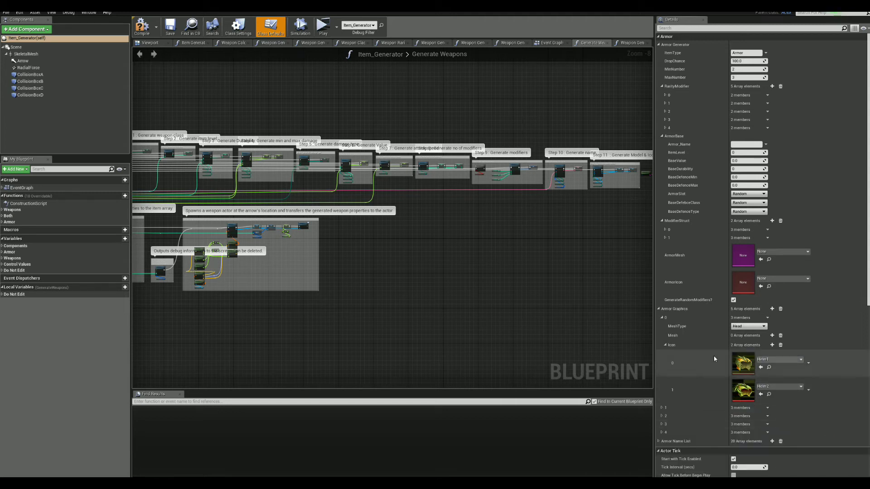
click(662, 317)
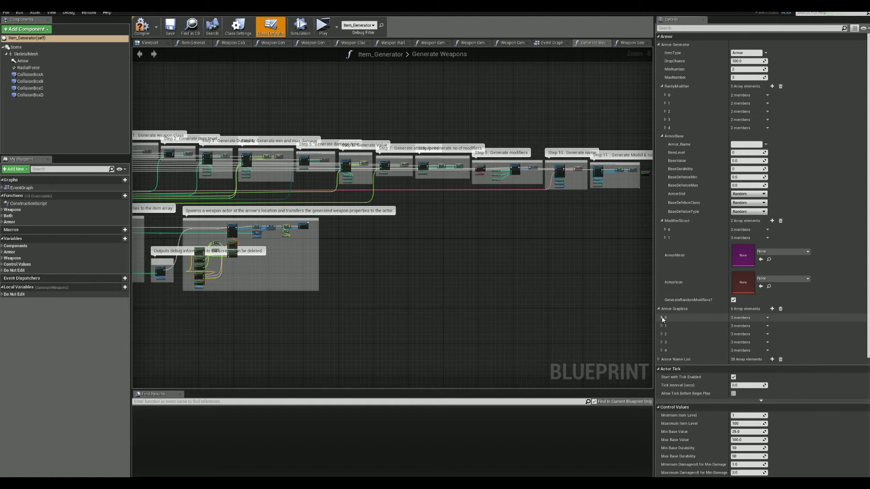
Step: Expand the first Armor Name List entry and examine its armor class, slot and ArmorNames
click(658, 359)
scroll(658, 358, down, 1)
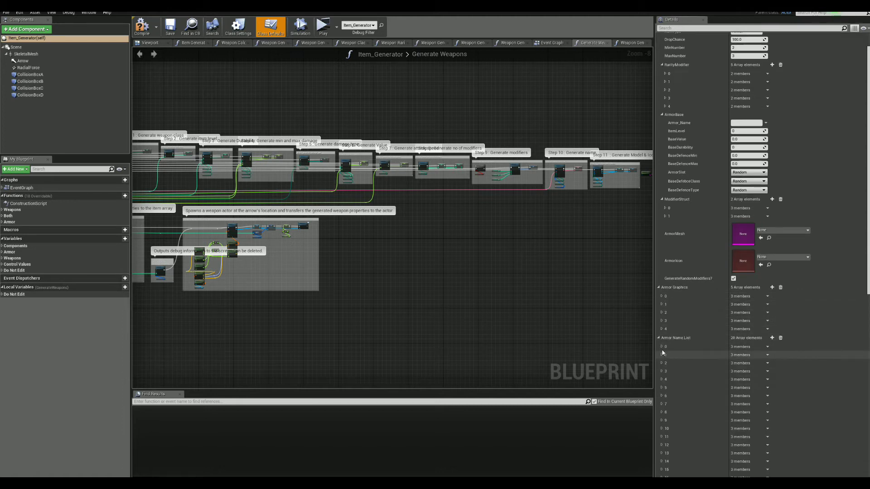
click(662, 347)
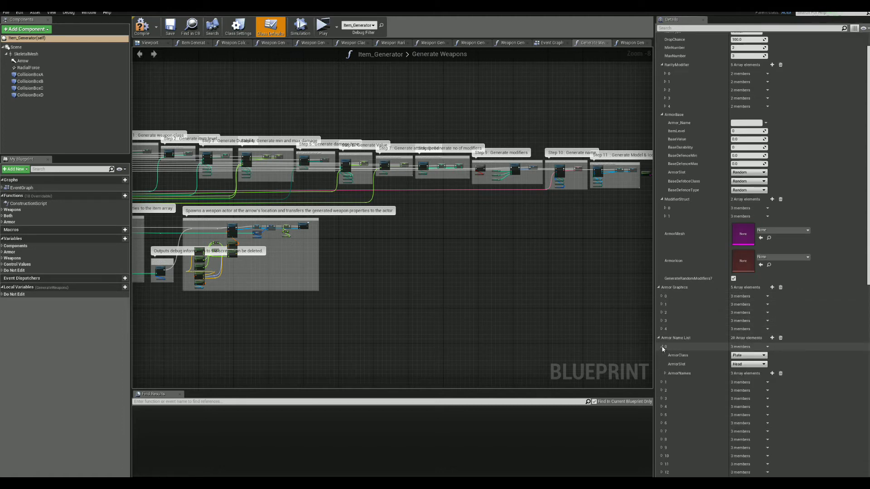
click(665, 373)
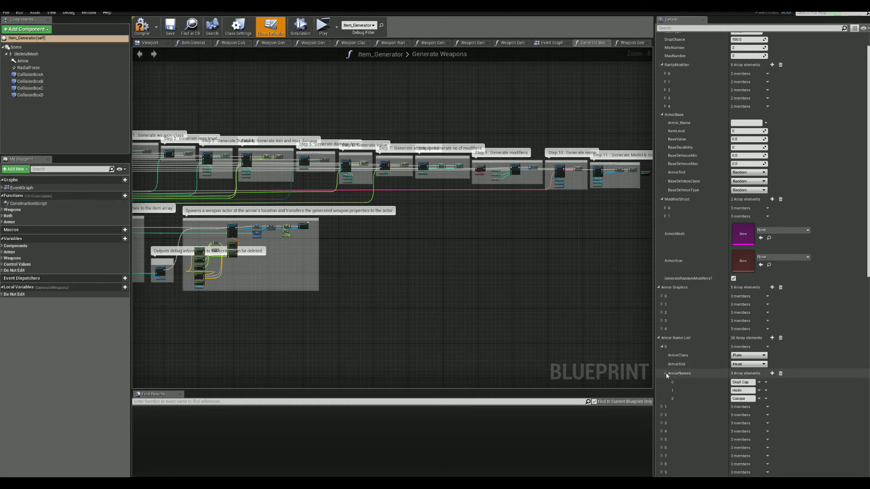
click(664, 373)
Step: Delete the empty fourth element from the ArmorNames of the Plate Chest entry in Armor Name List
click(662, 382)
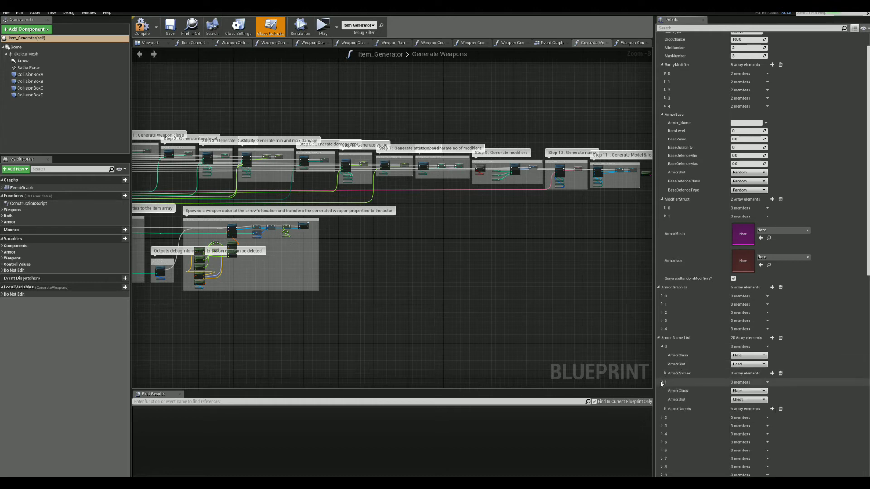
click(664, 409)
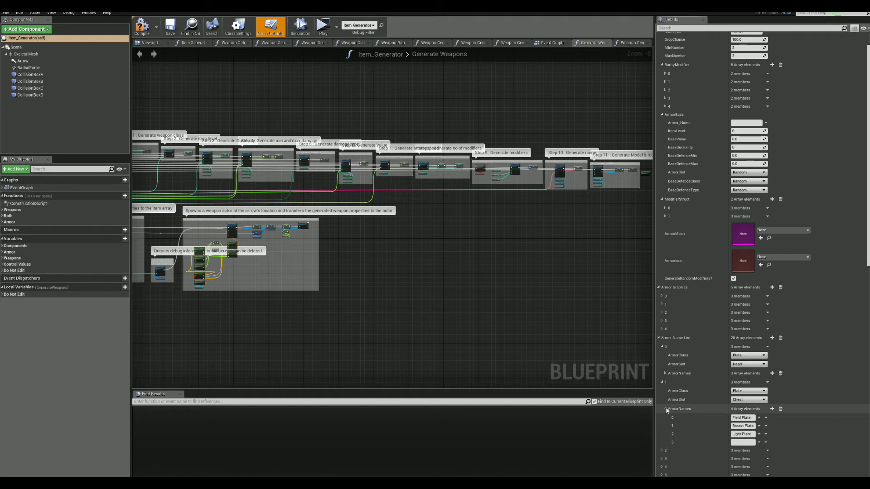
click(767, 442)
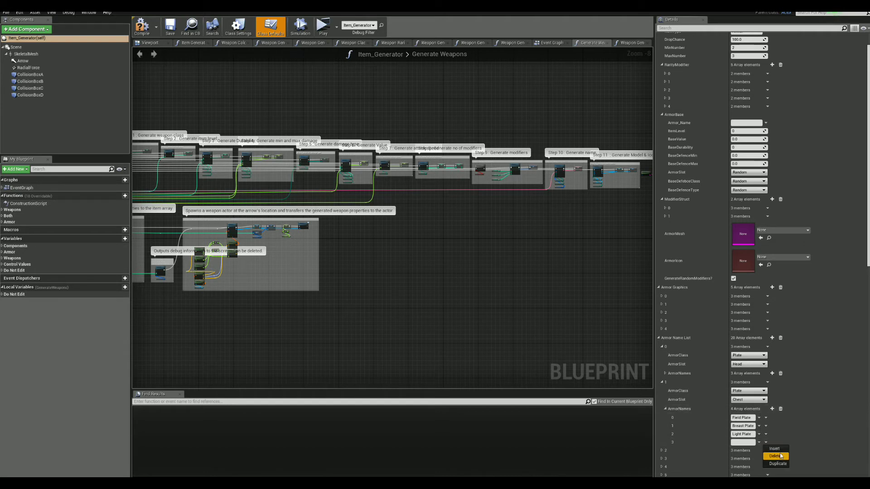
click(779, 456)
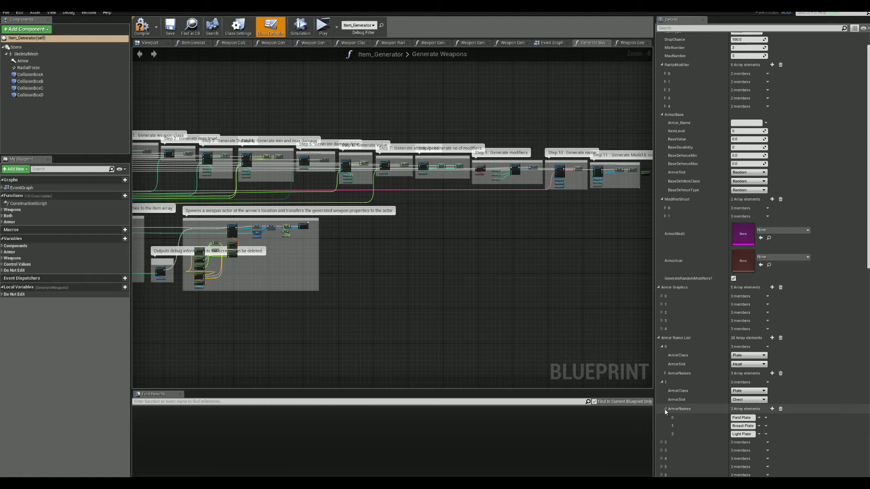
click(665, 409)
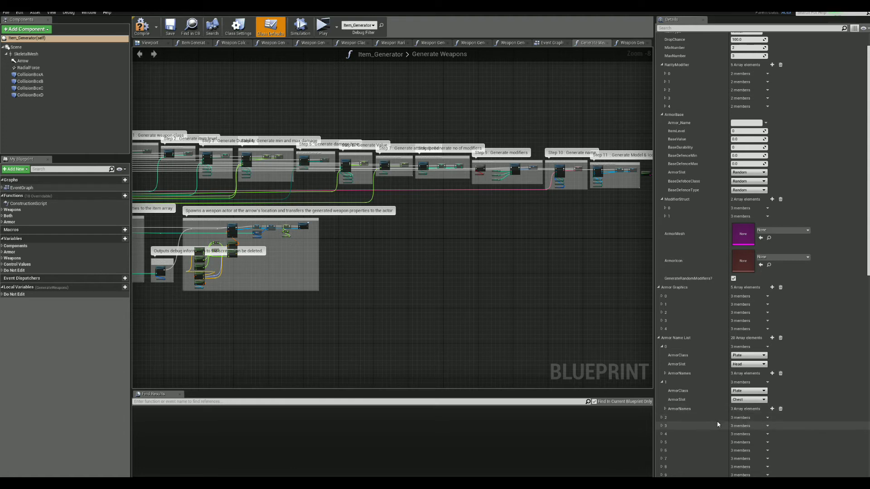
Step: Look through the remaining Armor Name List entries, and collapse the Armor Name List and Armor Graphics arrays
scroll(717, 424, down, 1)
scroll(718, 424, down, 5)
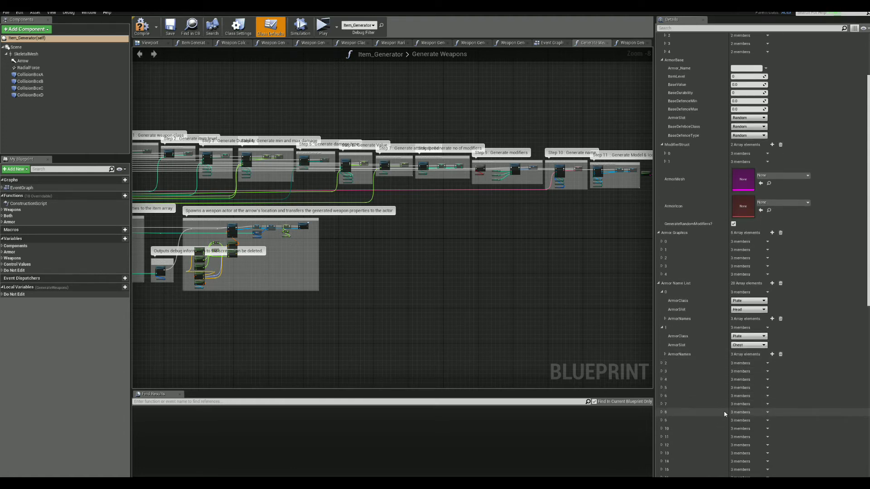
scroll(724, 410, down, 3)
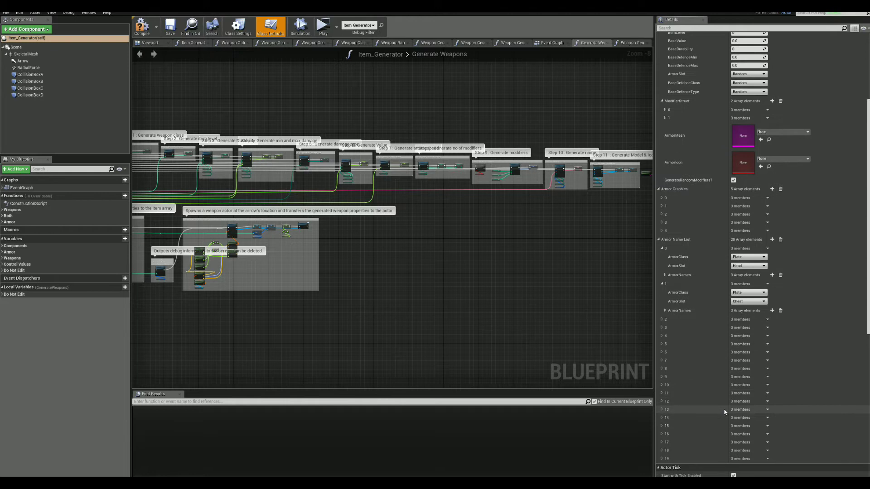
click(661, 248)
click(662, 256)
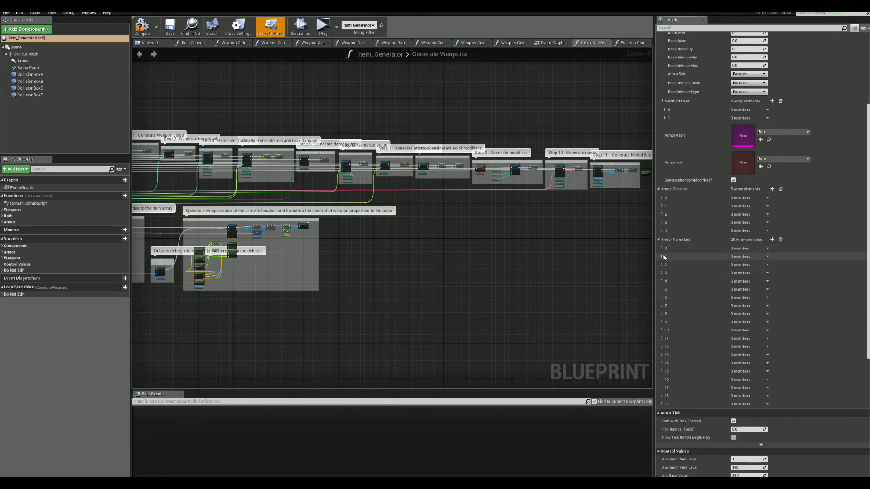
click(661, 240)
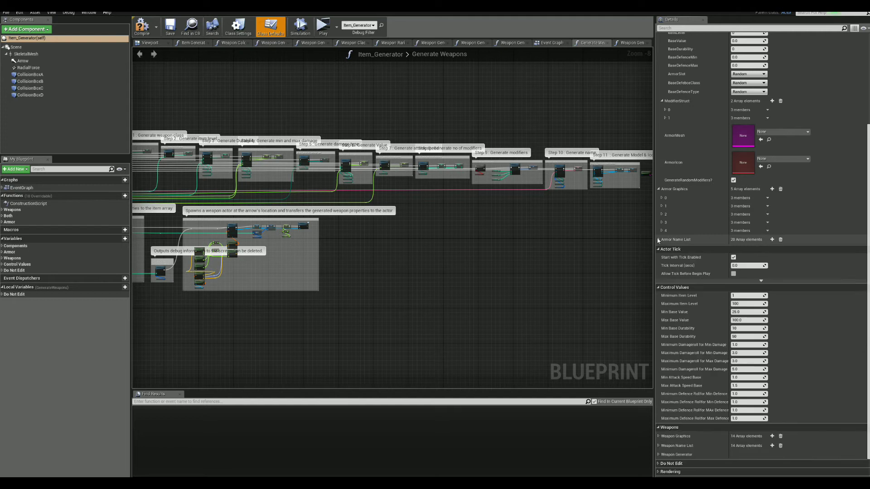
click(660, 188)
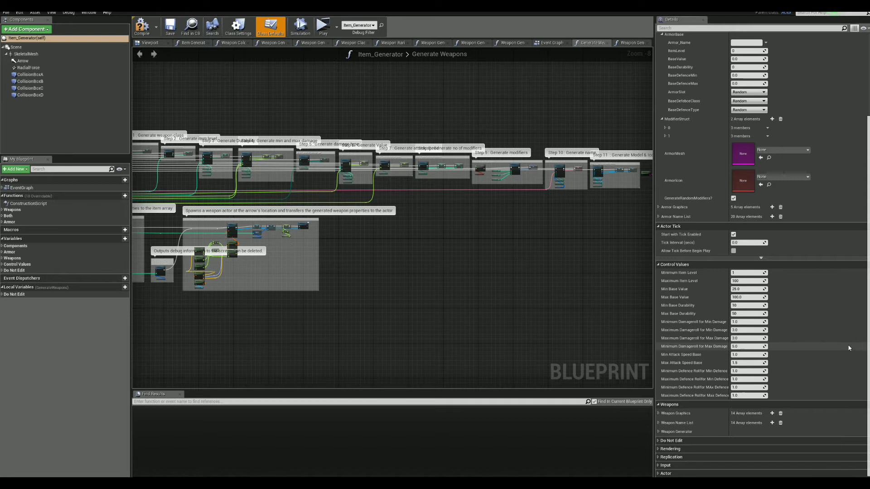
Step: Set the Armor Generator's DropChance to 0
scroll(752, 76, up, 5)
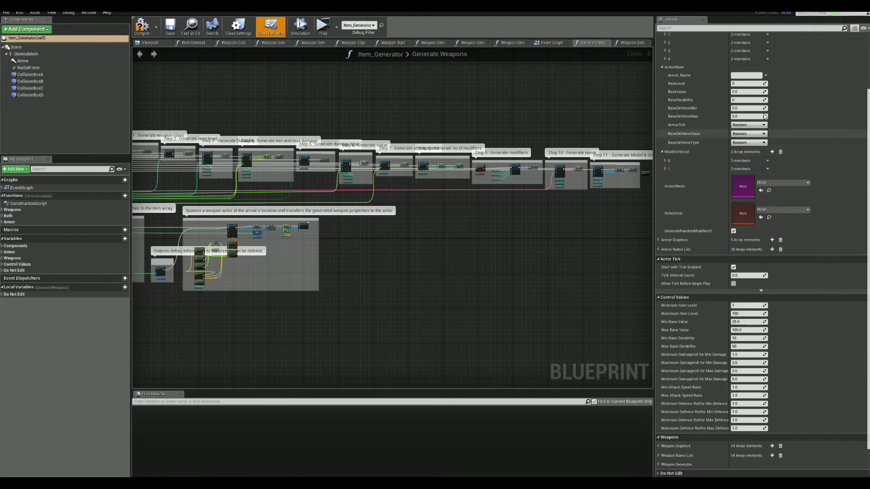
click(749, 61)
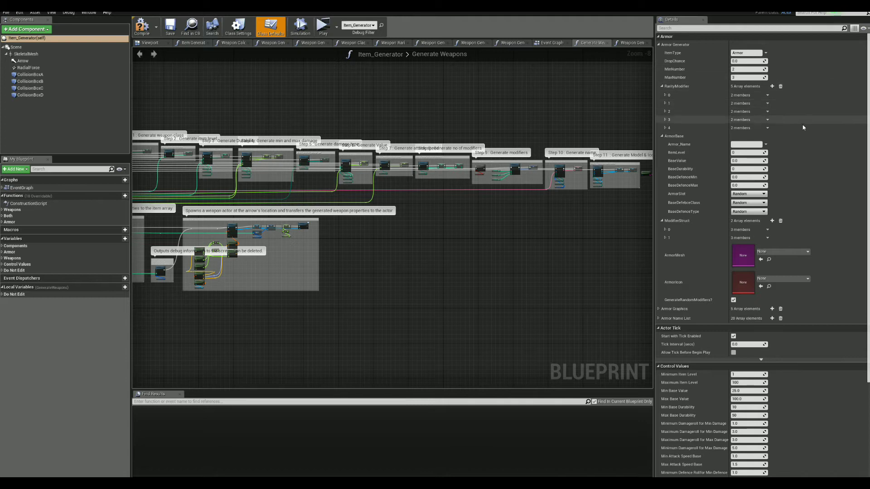
Step: Examine the Weapon Graphics and Weapon Name List arrays, collapsing each one again
scroll(799, 166, down, 5)
click(658, 413)
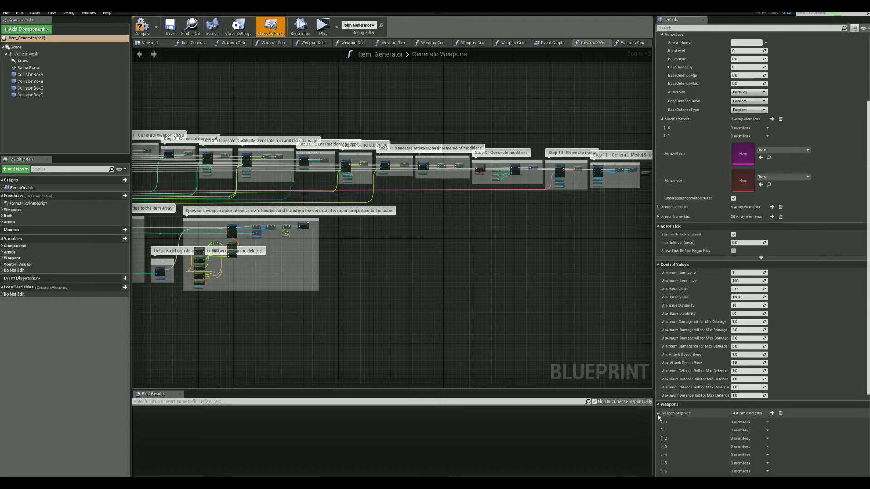
click(659, 413)
click(657, 423)
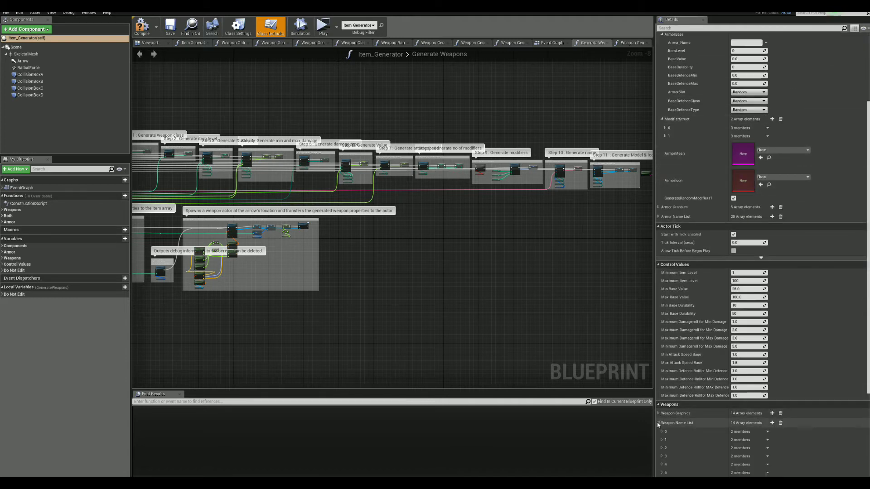
scroll(658, 425, down, 2)
click(658, 390)
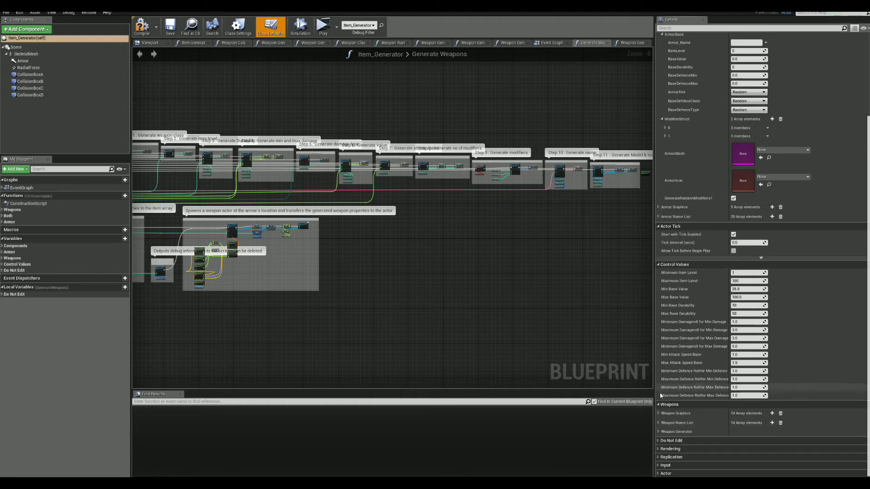
Step: Set the Weapon Generator's MinNumber to 4 and MaxNumber to 6
click(658, 431)
scroll(676, 406, down, 6)
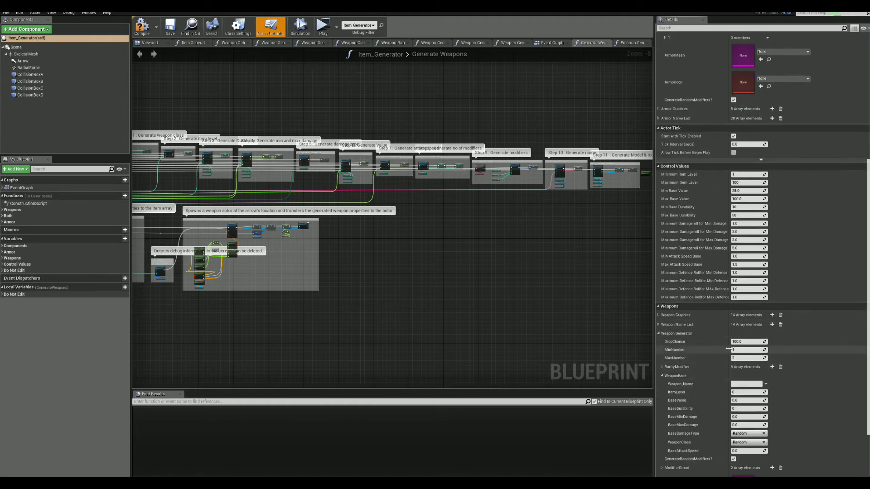
scroll(743, 349, down, 2)
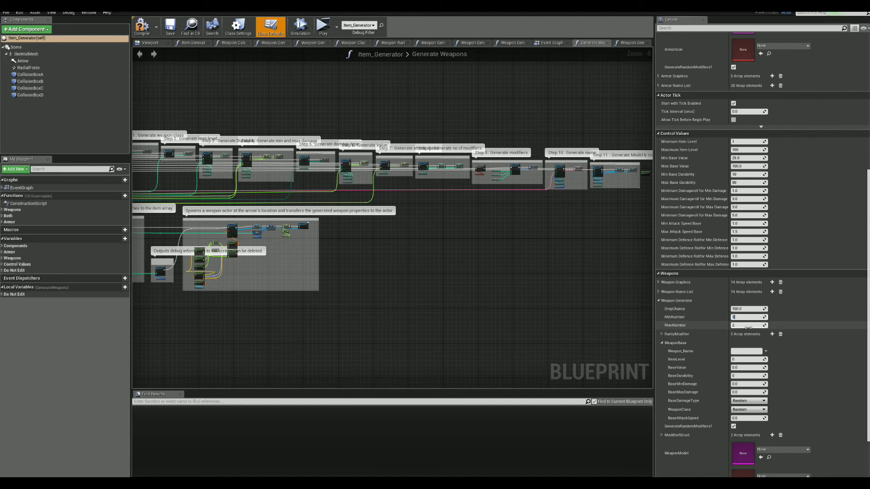
text(6)
key(Return)
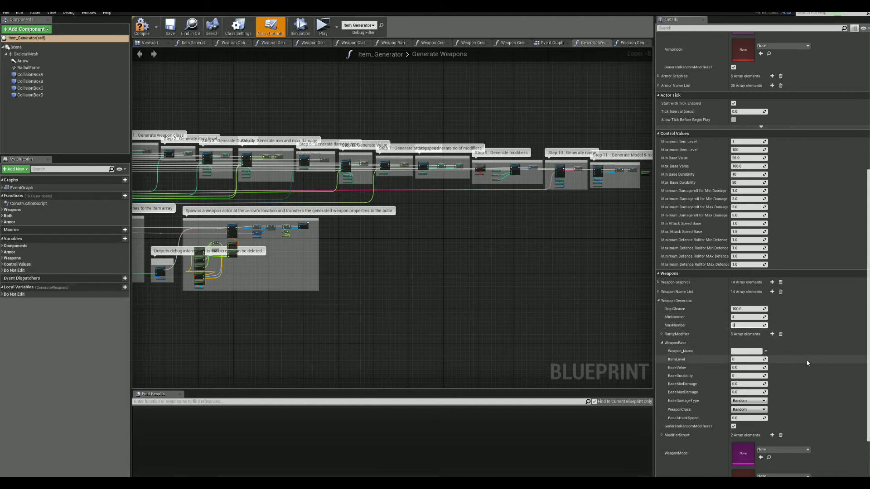
Step: Set the ItemLevel in the Weapon Generator's WeaponBase to 100
click(755, 359)
text(100)
key(Return)
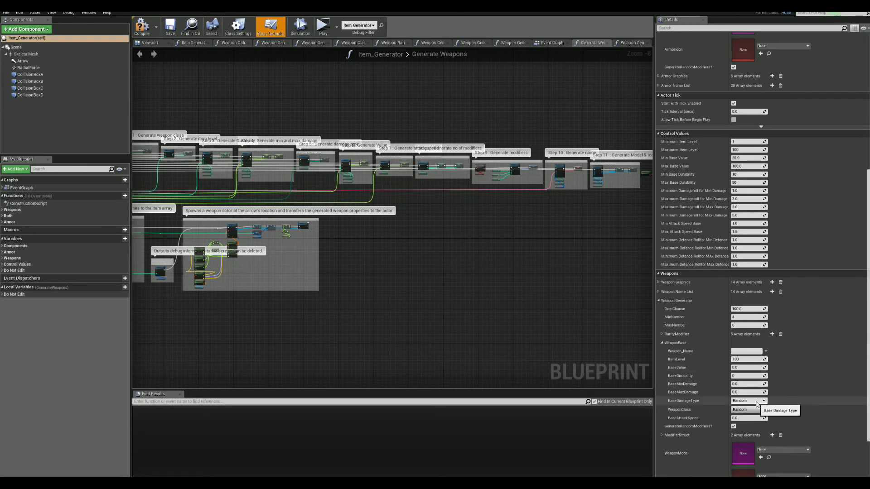
key(Return)
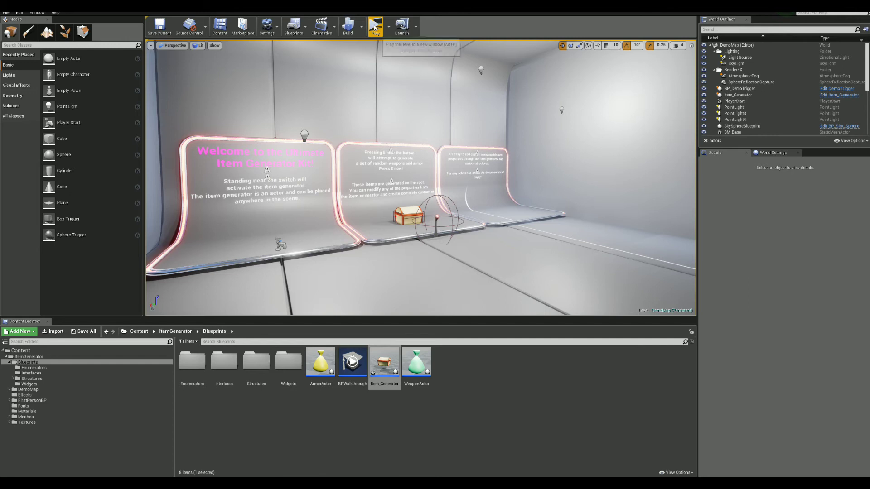
Step: Play the demo level, approach the switch beside the chest and trigger the item generator to drop weapons
click(374, 27)
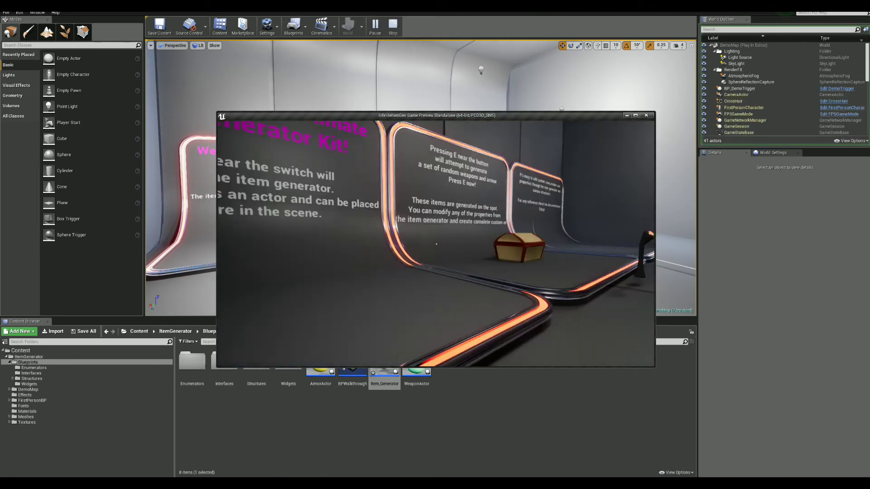
key(w)
key(d)
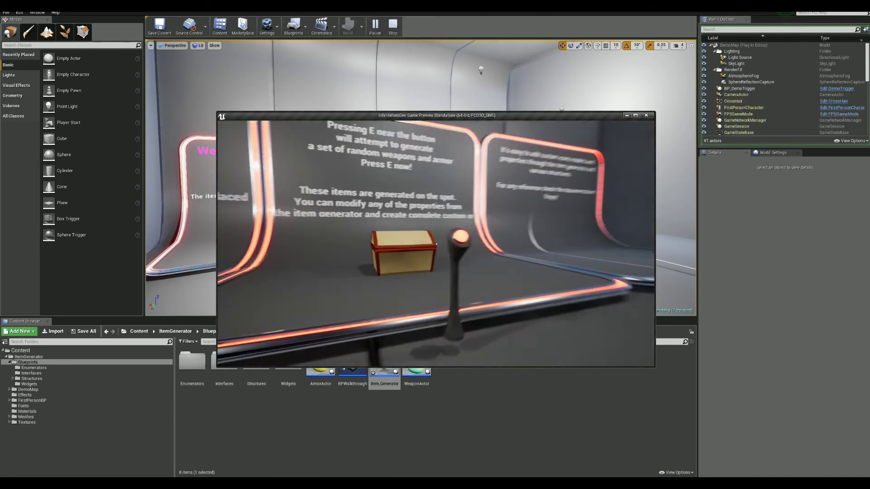
key(w)
key(d)
key(e)
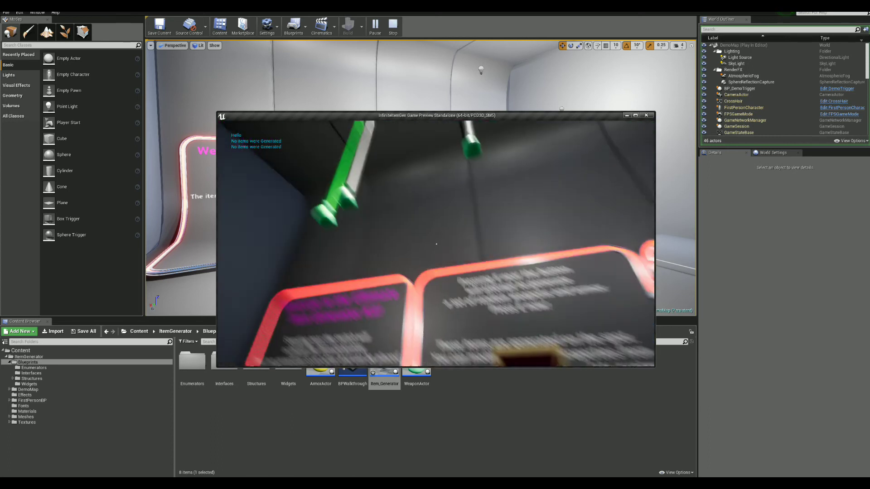
Step: Look over the new weapon drops and inspect the stats of the bag lying beside the switch
key(s)
key(a)
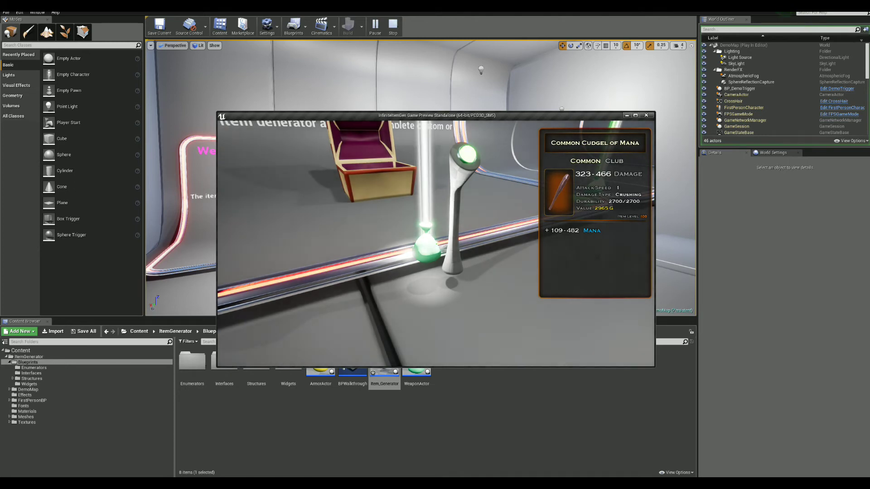
key(w)
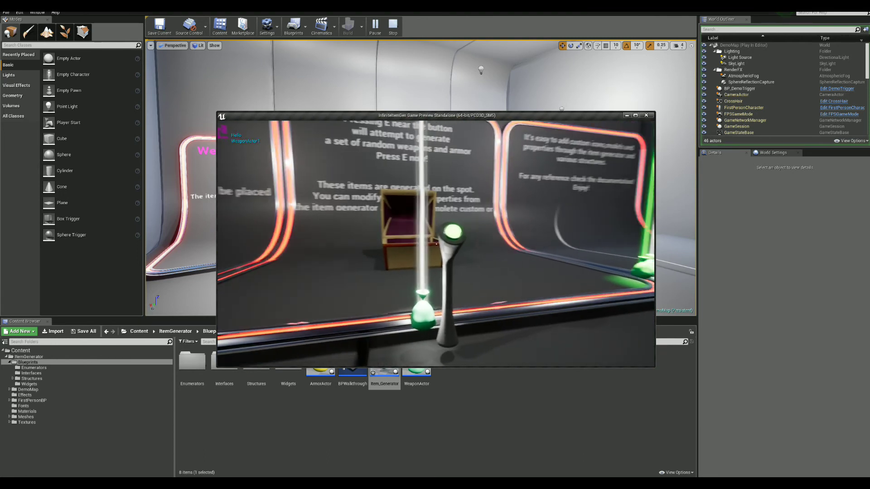
Step: Trigger the item generator four more times at the switch to spawn additional weapon drops
key(e)
key(e)
key(e)
key(e)
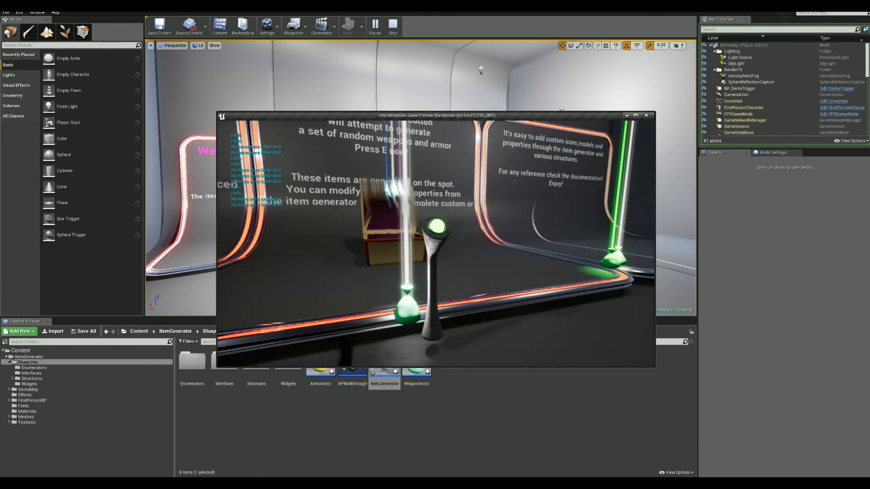
Step: Walk around the dropped bags and inspect the name, rarity, damage and bonus stats of several weapons
key(s)
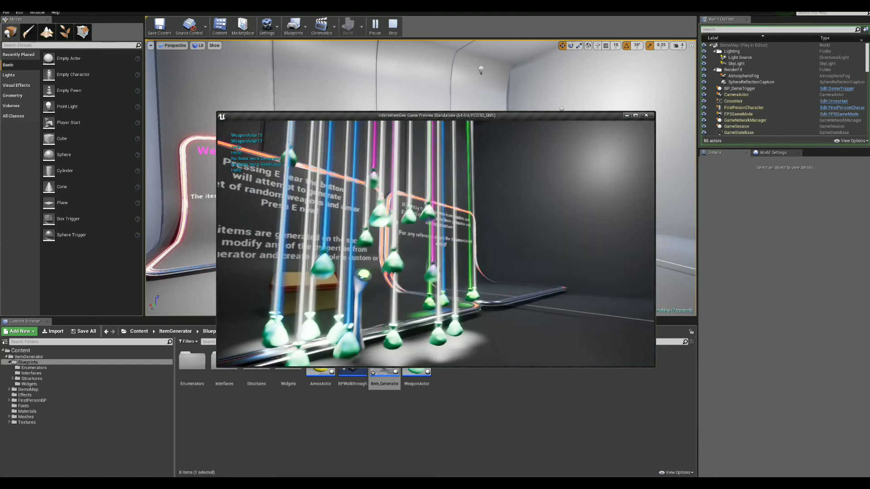
key(w)
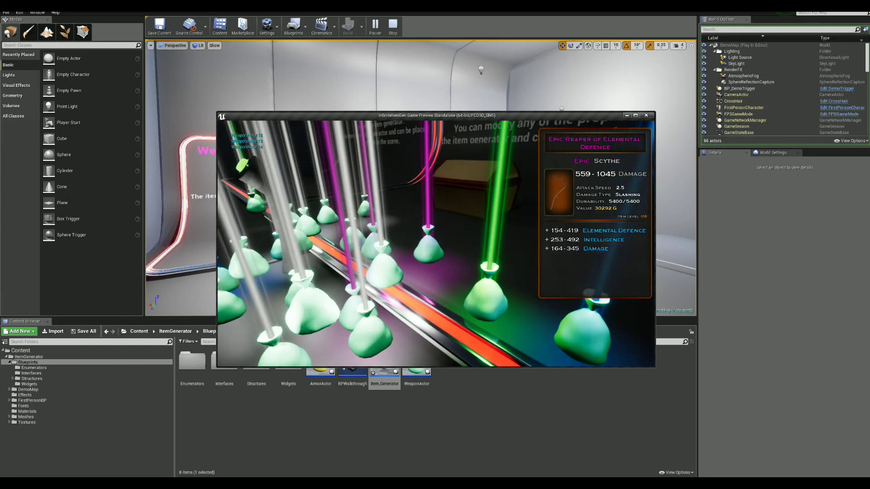
key(w)
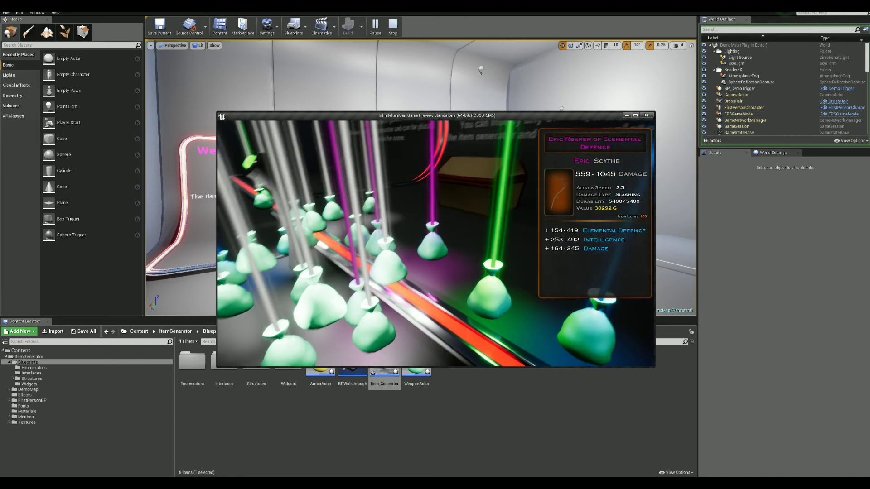
key(a)
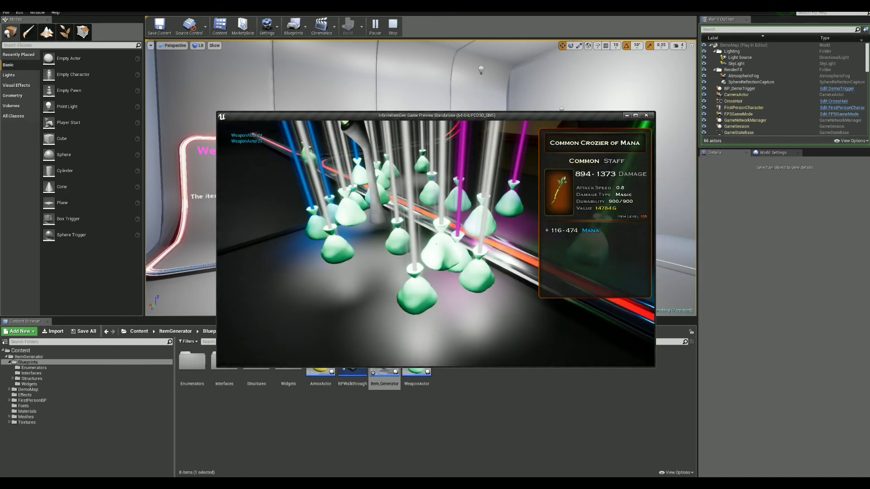
key(a)
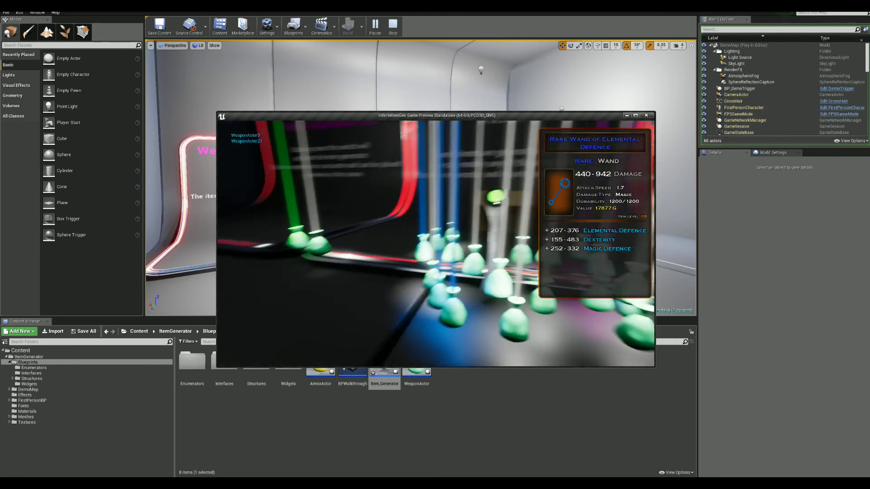
Step: Trigger the item generator repeatedly from one spot to pile up many weapon bags around the switch
key(e)
key(e)
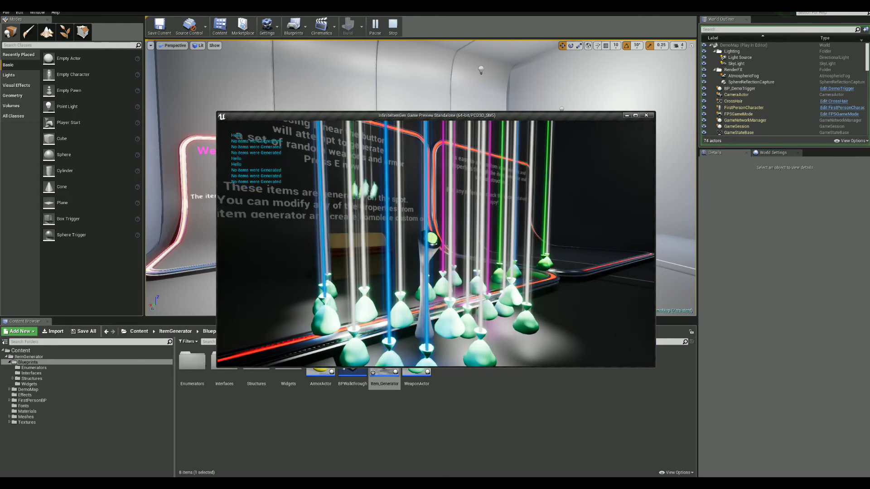
key(e)
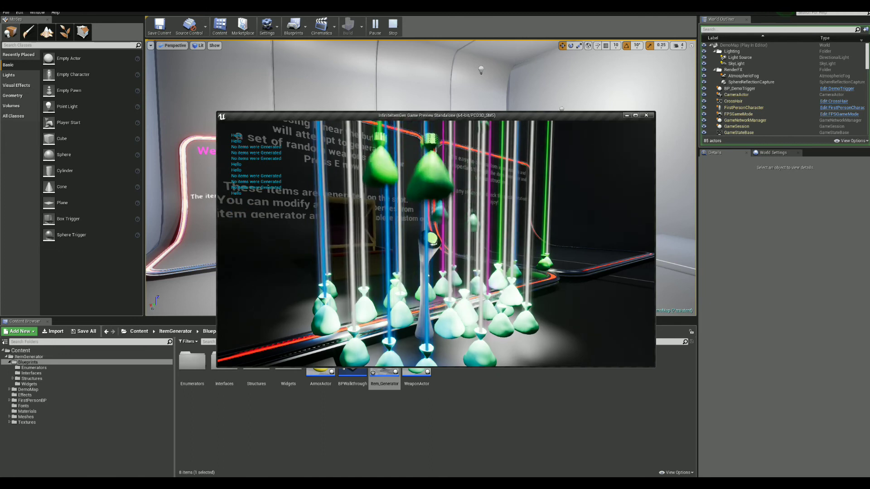
key(e)
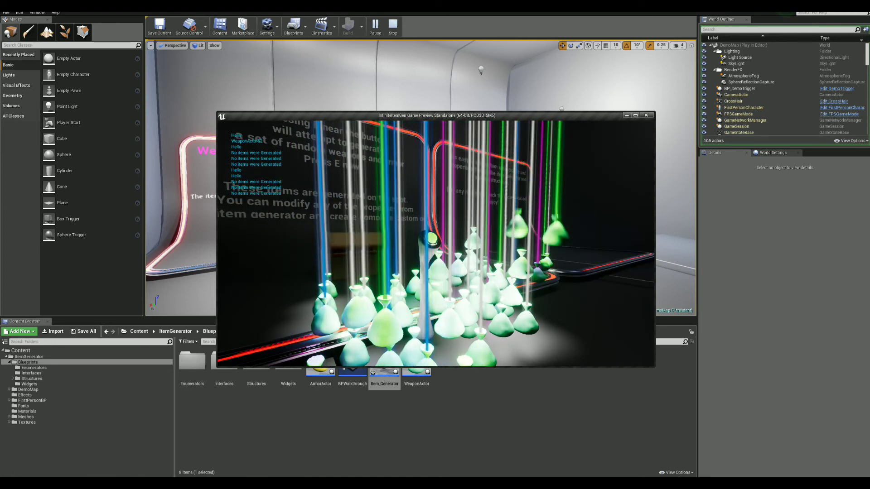
key(e)
key(e)
key(e)
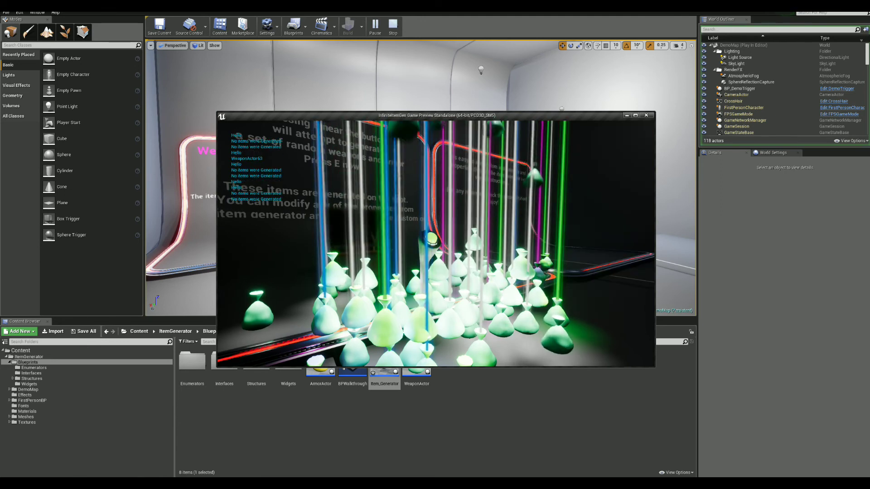
key(e)
key(e)
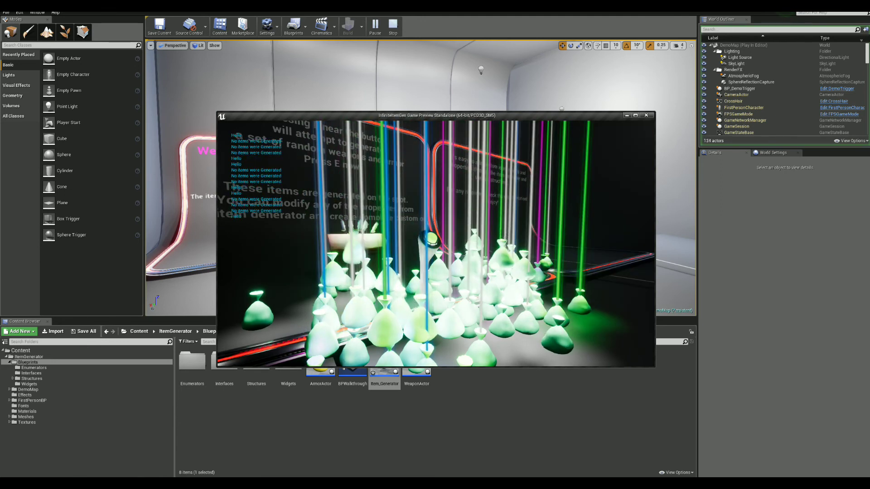
key(e)
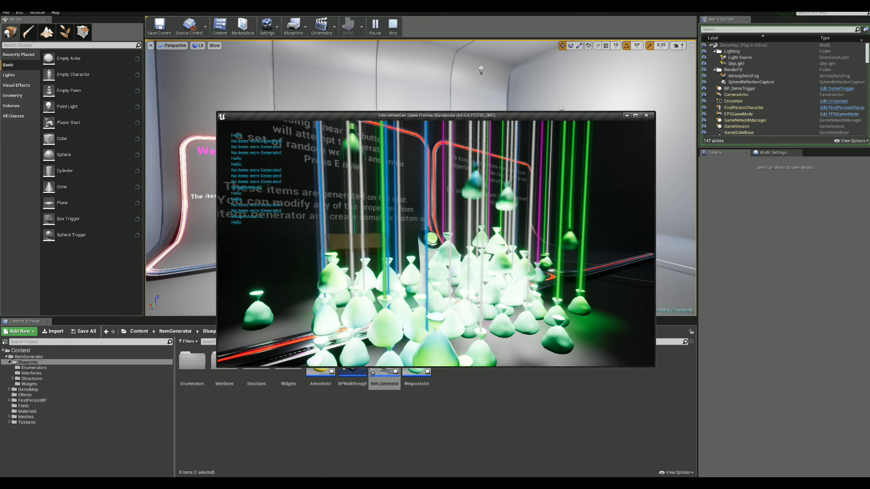